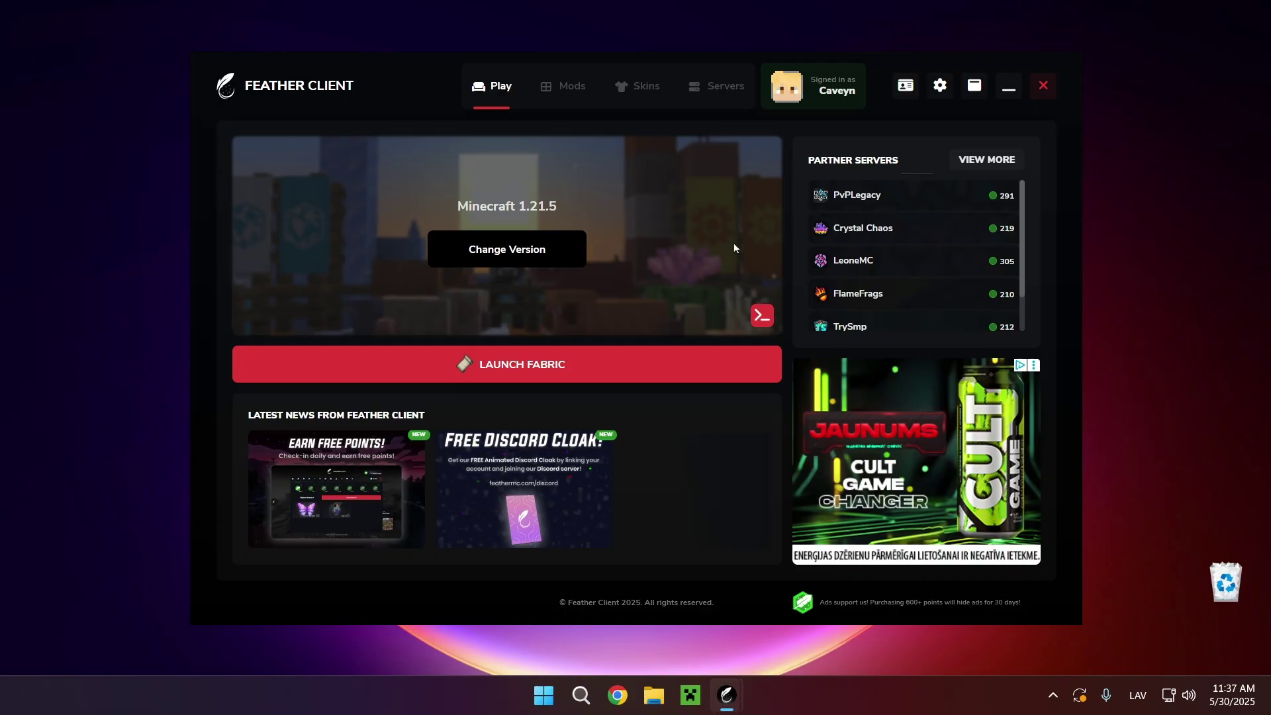
Remove ReplayMod from the installed mods and add Sodium for 1.21.5 Fabric from the mod store
click(573, 93)
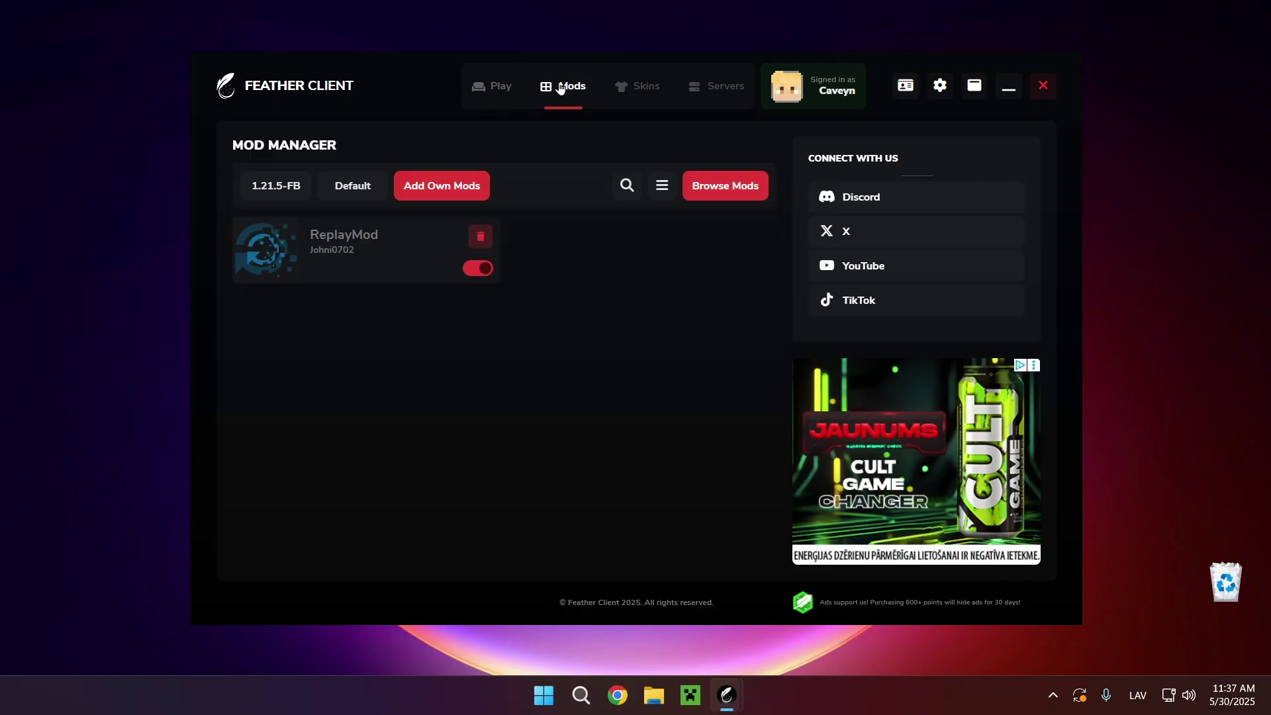
click(481, 239)
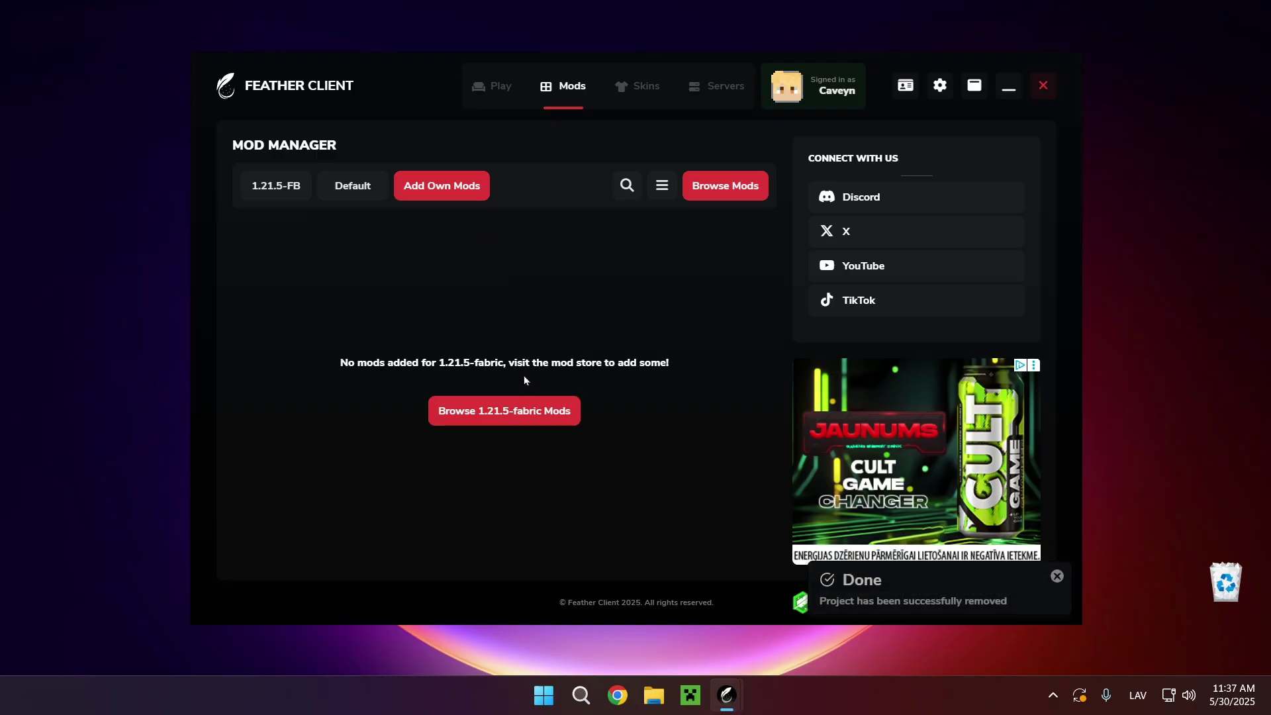
click(516, 411)
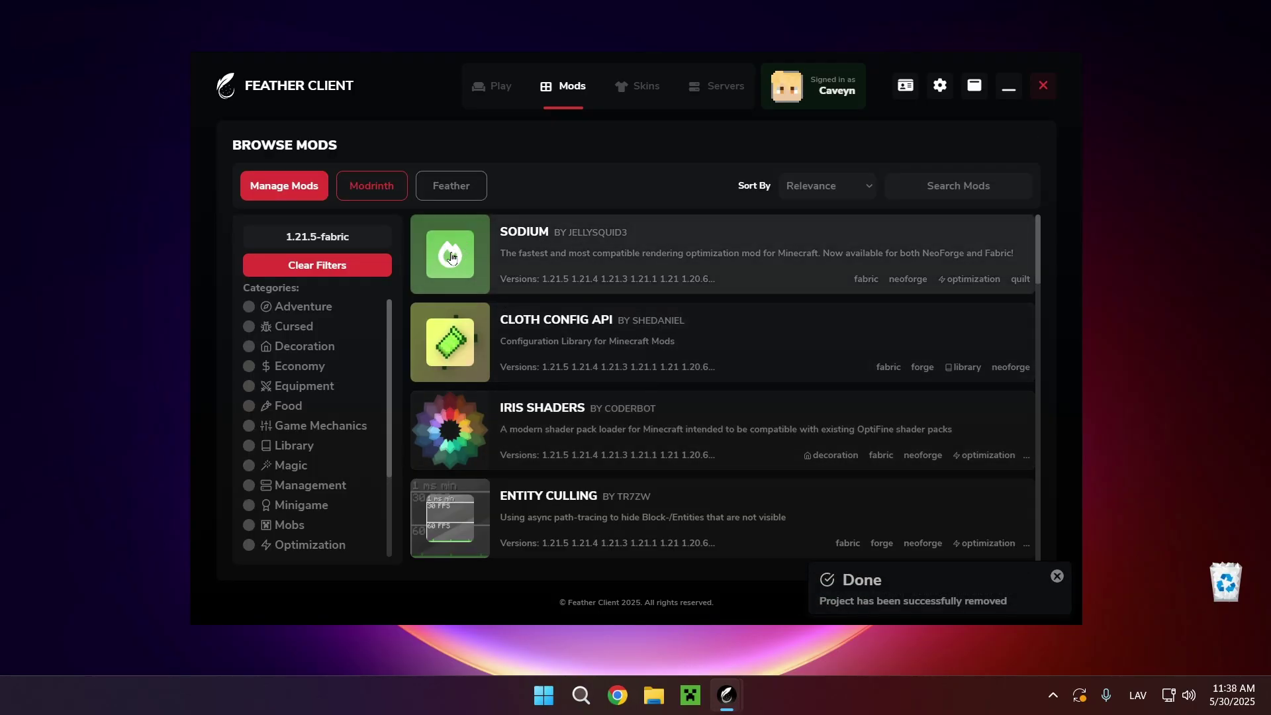
click(452, 257)
click(1020, 219)
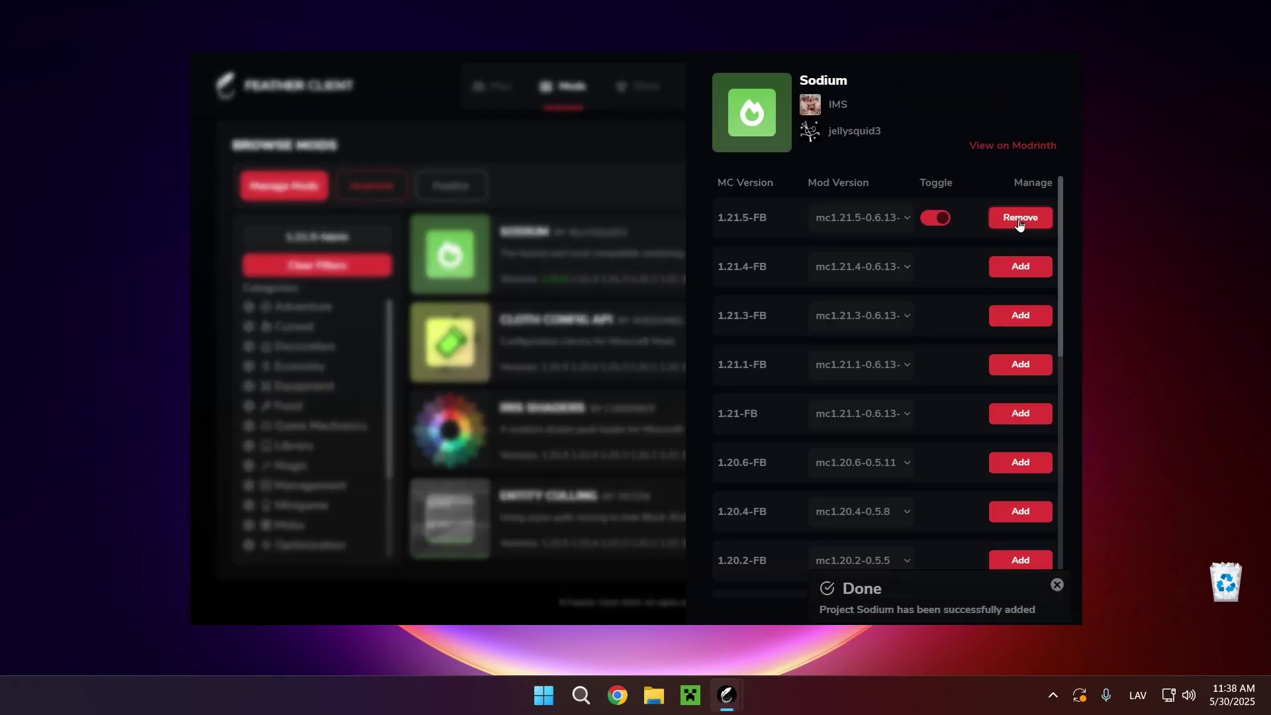
click(526, 233)
Find Sodium Extra in the mod store and add its 1.21.5 Fabric version
scroll(563, 232, down, 10)
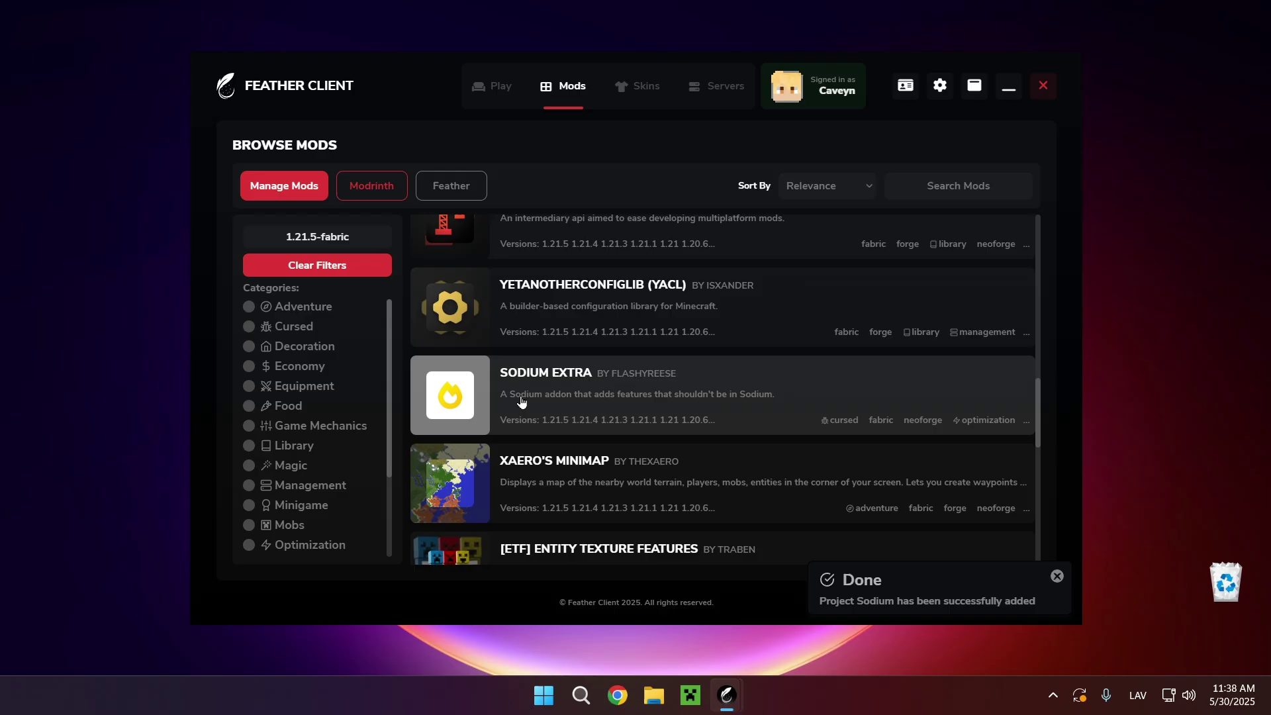
click(581, 397)
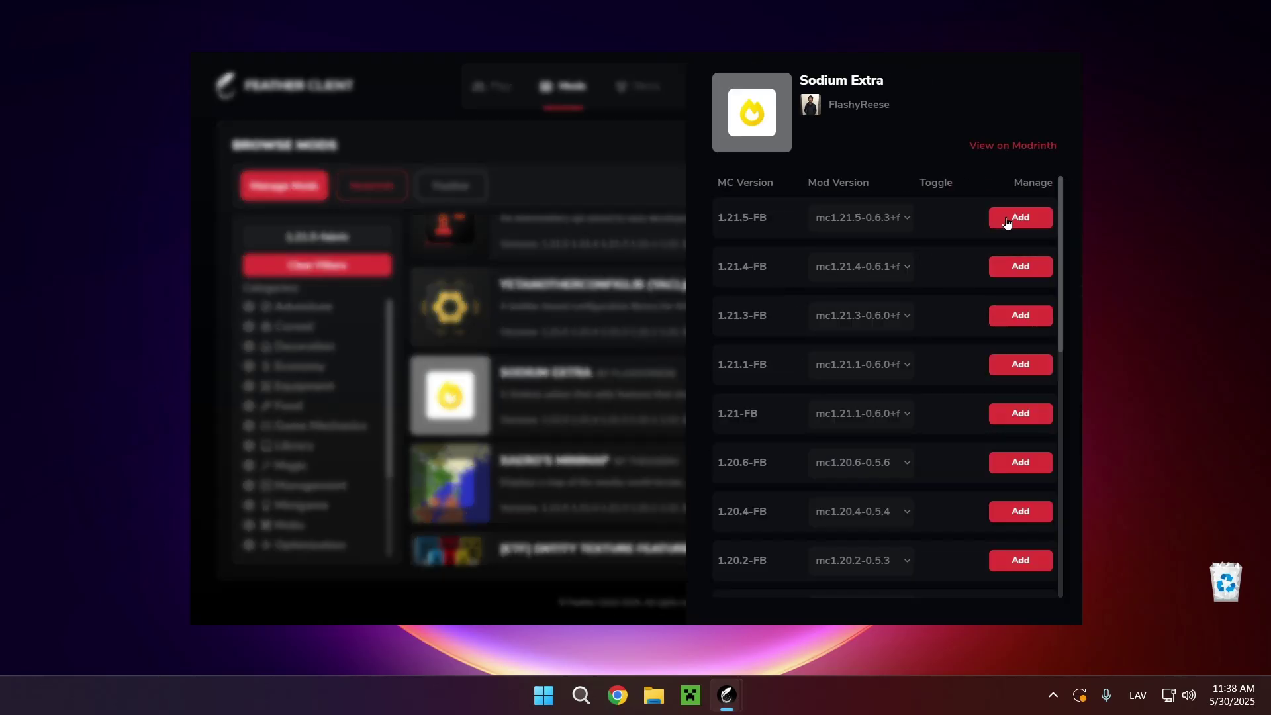
click(1007, 220)
click(523, 339)
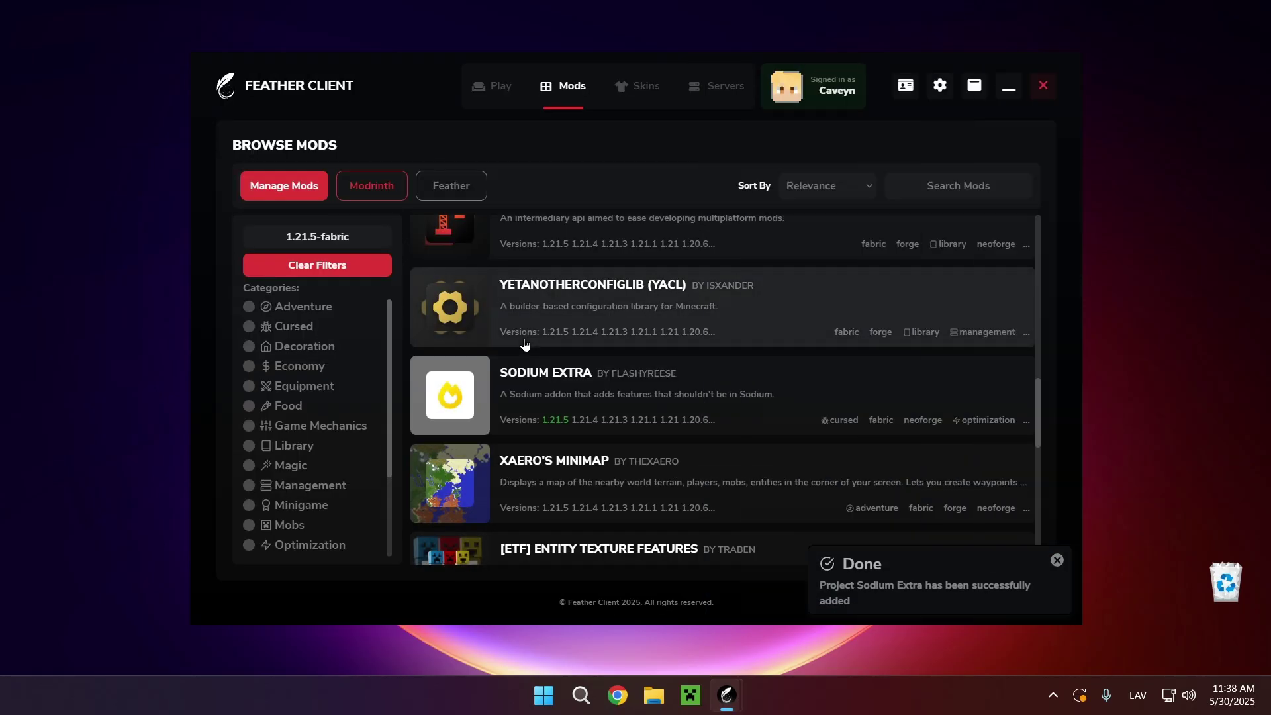
Increase the amount of RAM allocated to the game in the launcher settings
click(498, 101)
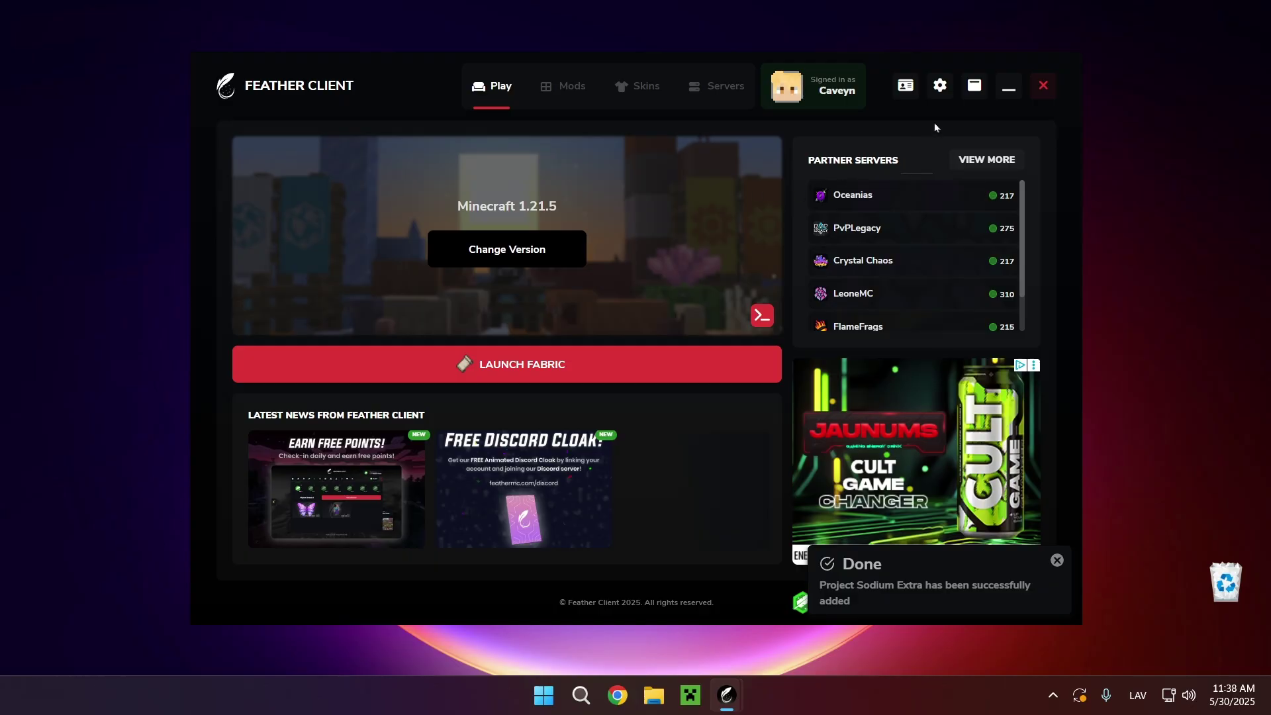
click(939, 87)
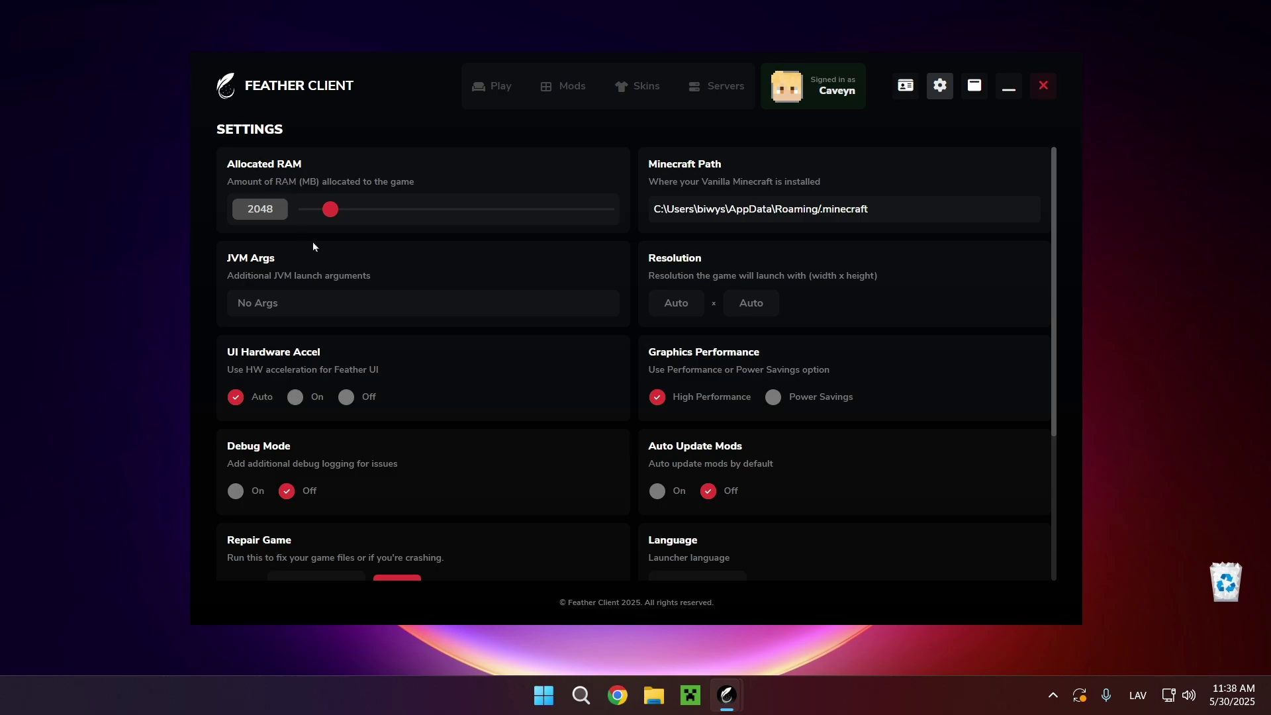
drag(331, 210, 379, 202)
Launch Minecraft 1.21.5 with Fabric and open the singleplayer world Flat World
click(487, 96)
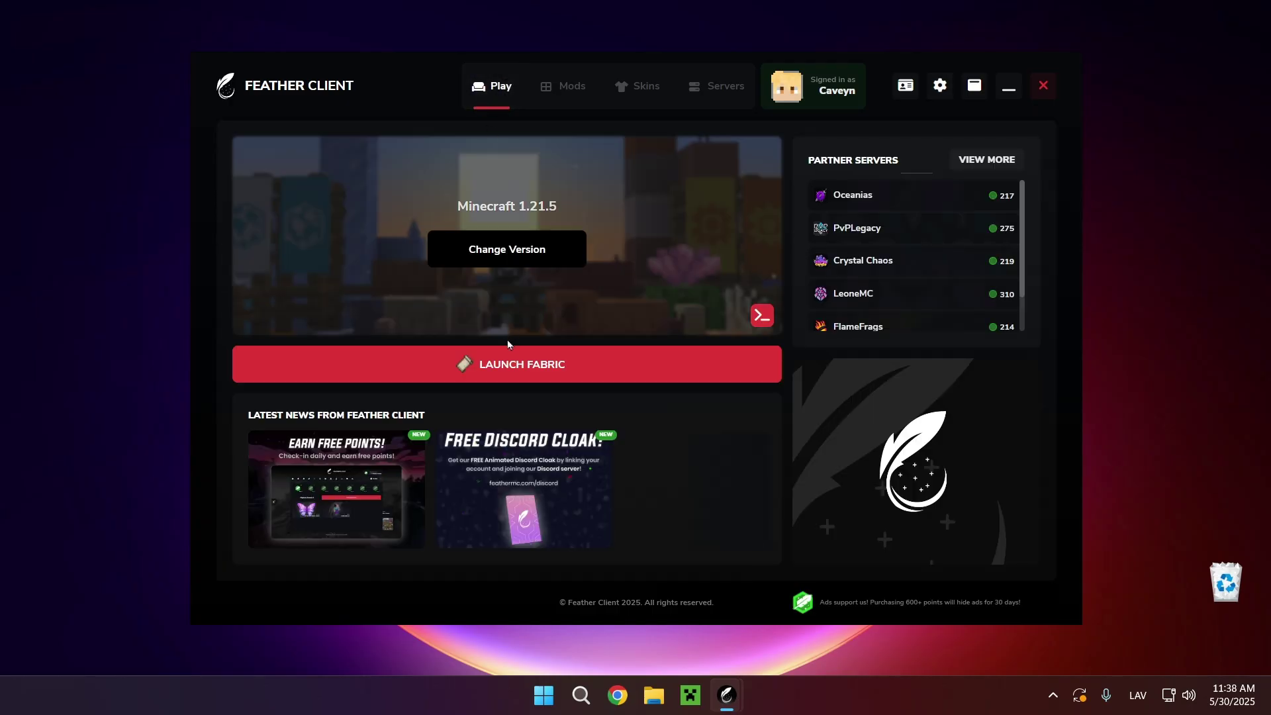
click(508, 382)
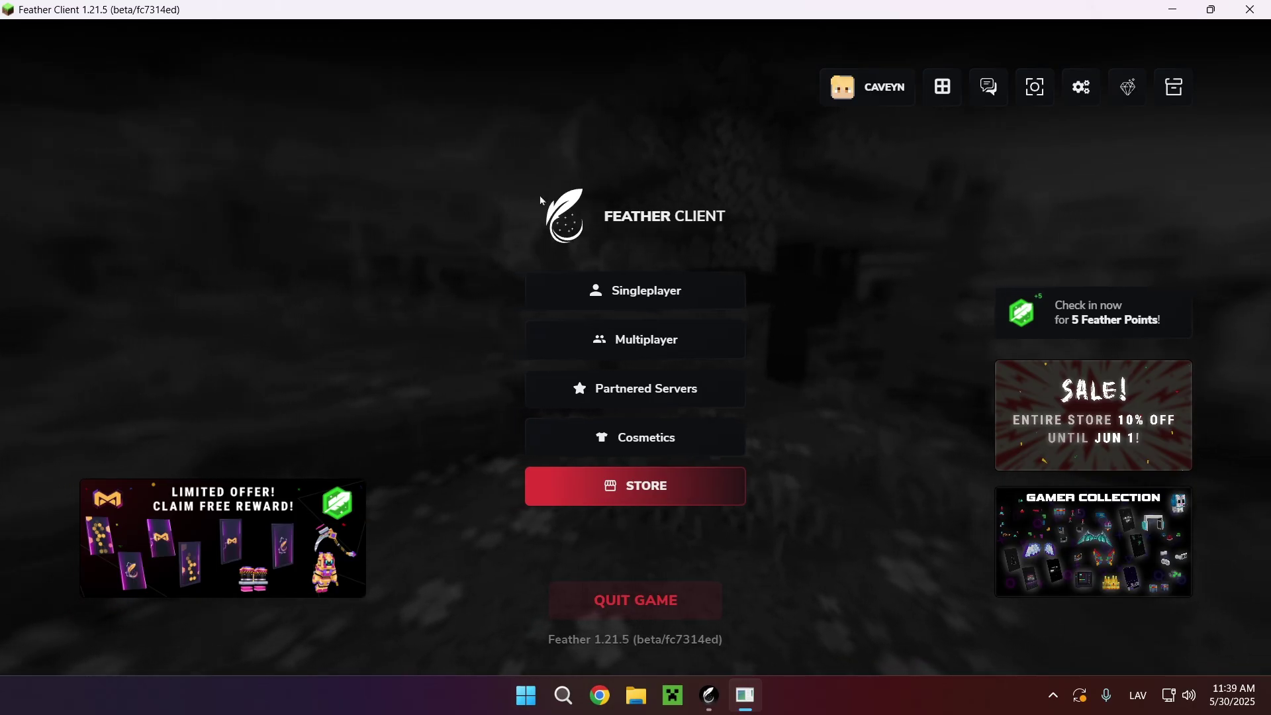
click(648, 290)
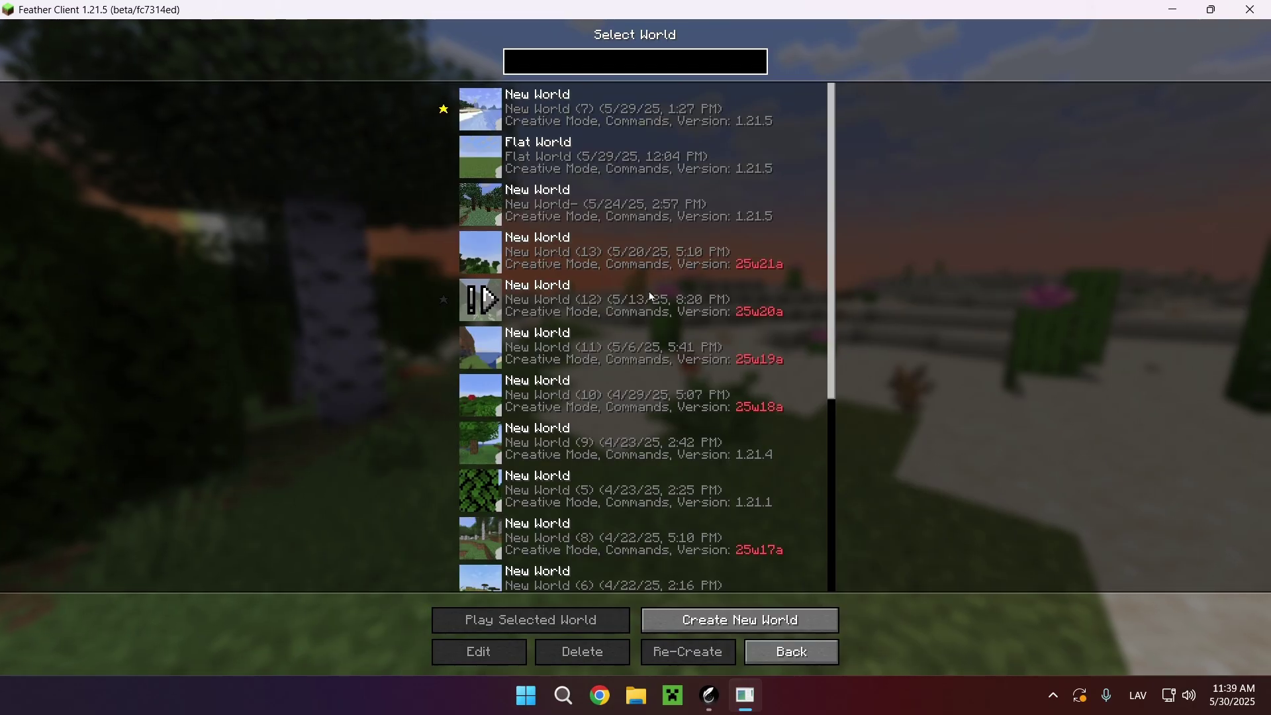
double_click(556, 148)
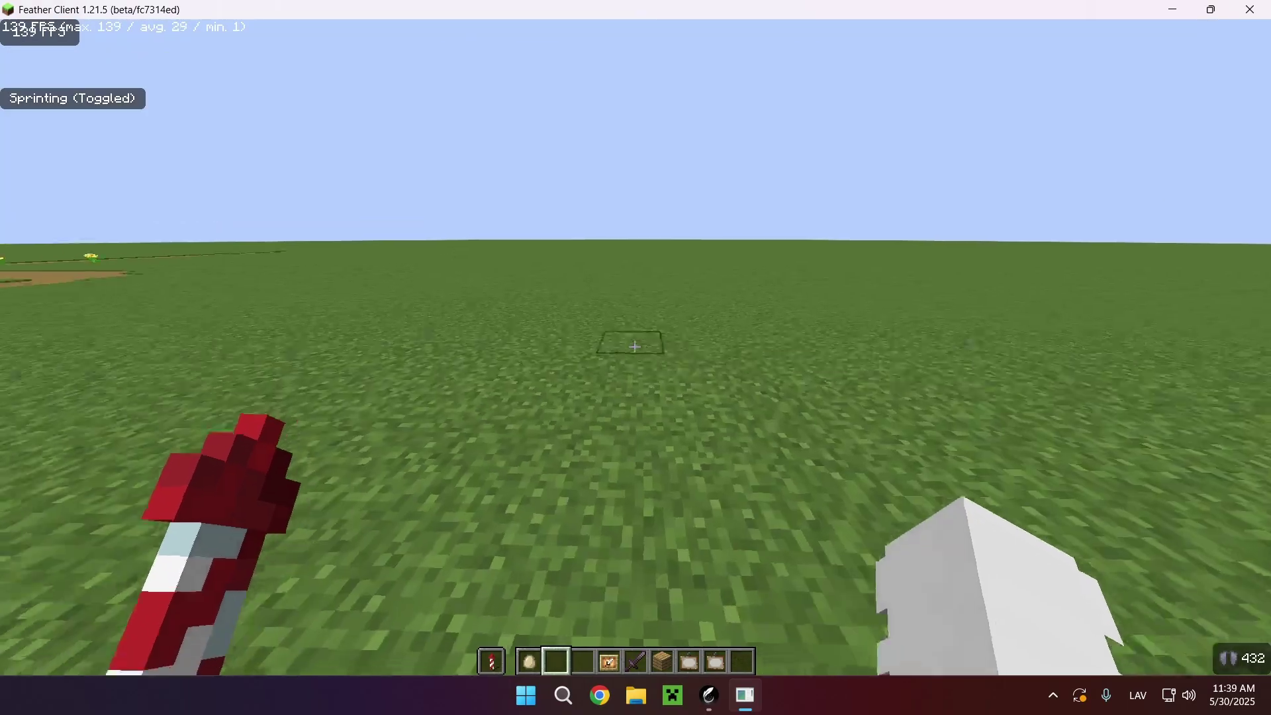
Pick a grass block, fill the hole in the ground with it, and switch to the last hotbar slot
key(F3)
key(F3)
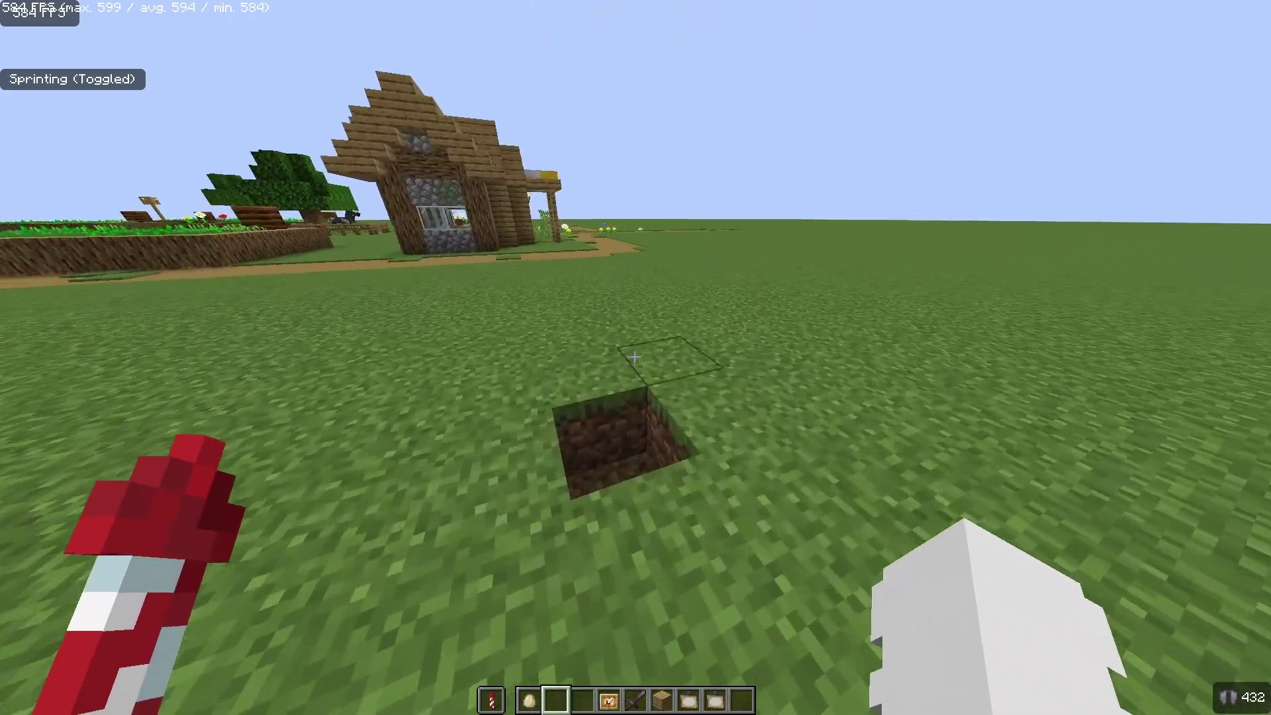
middle_click(635, 356)
middle_click(634, 357)
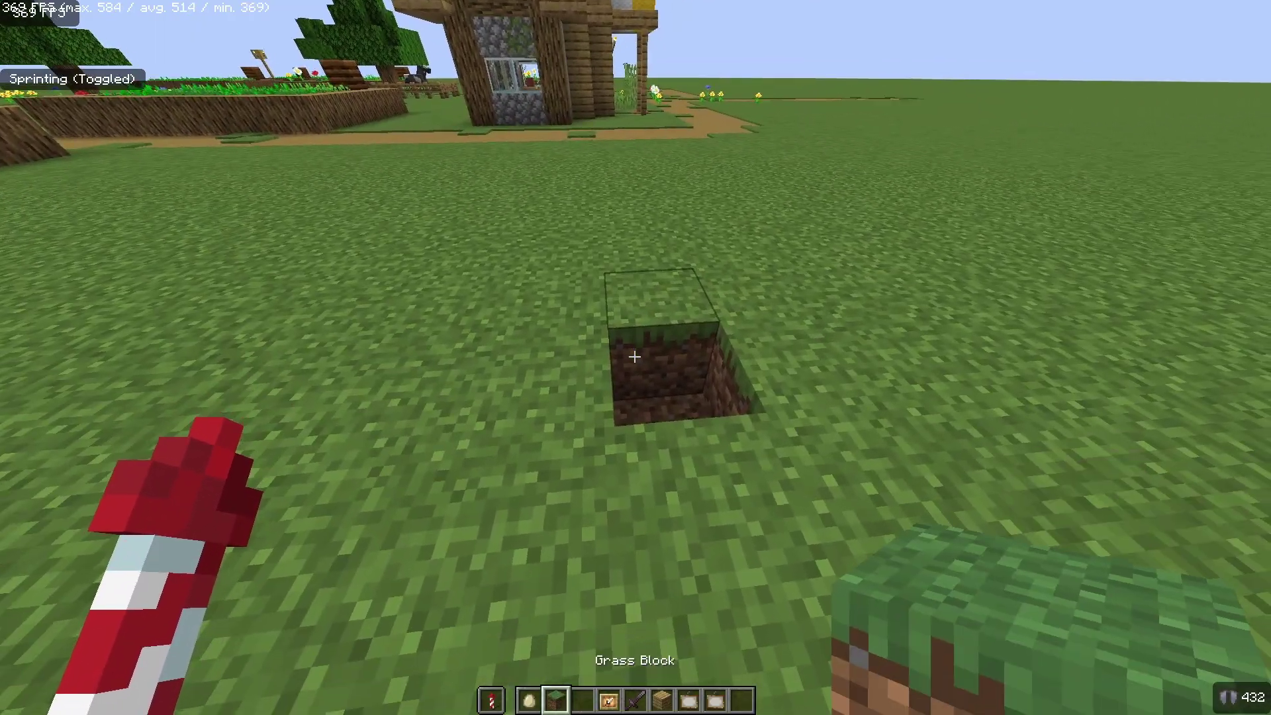
right_click(634, 357)
key(9)
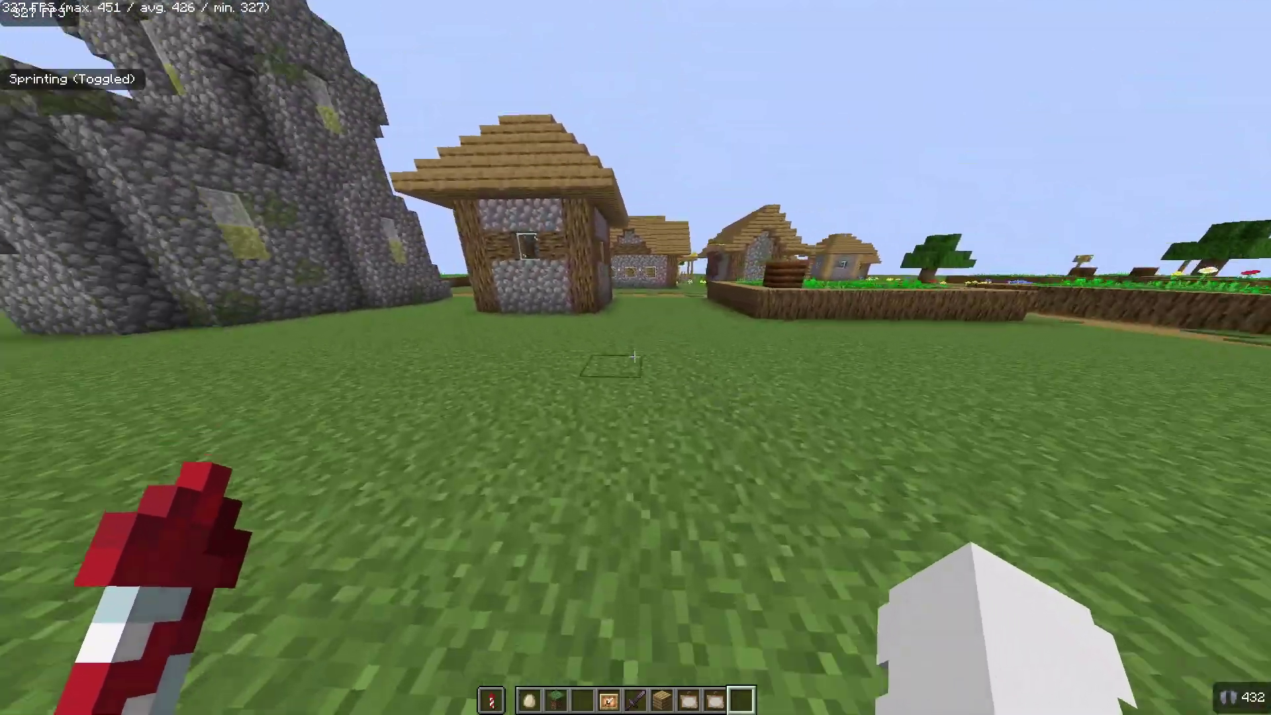
Sprint through the village past the farm plots to check the frame rate
key(w)
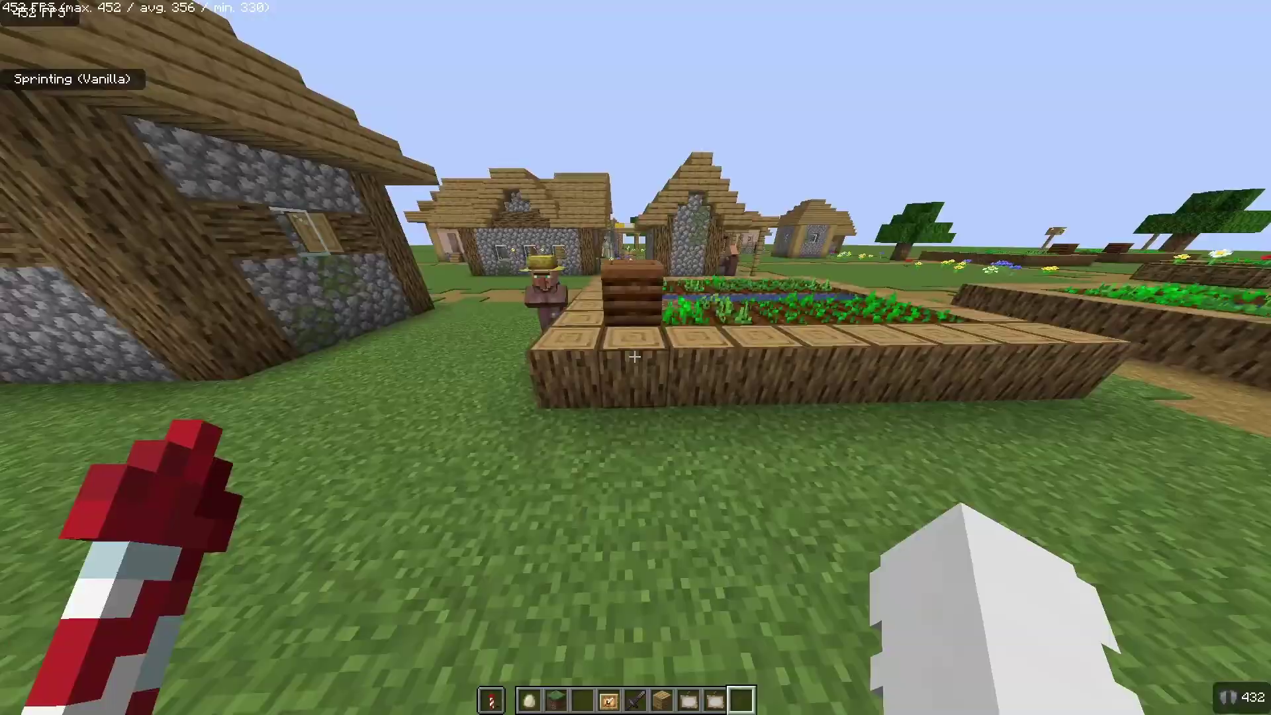
key(ctrl)
key(space)
key(ctrl)
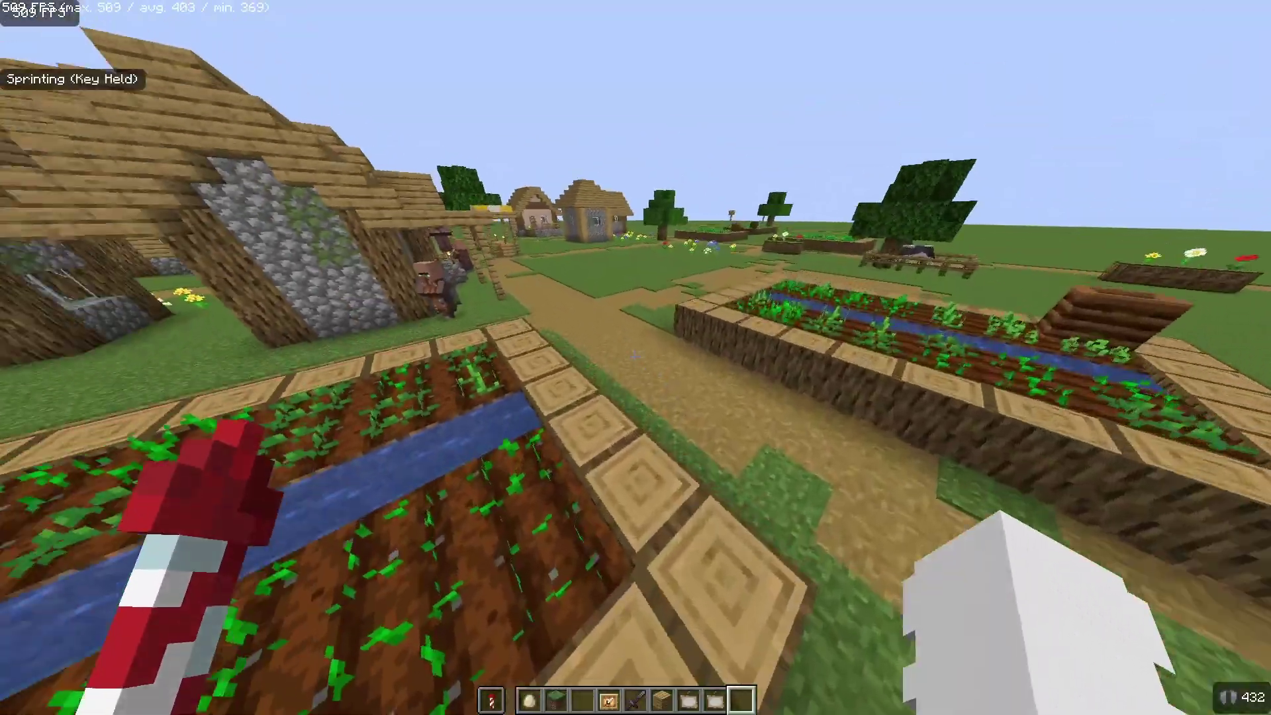
key(ctrl)
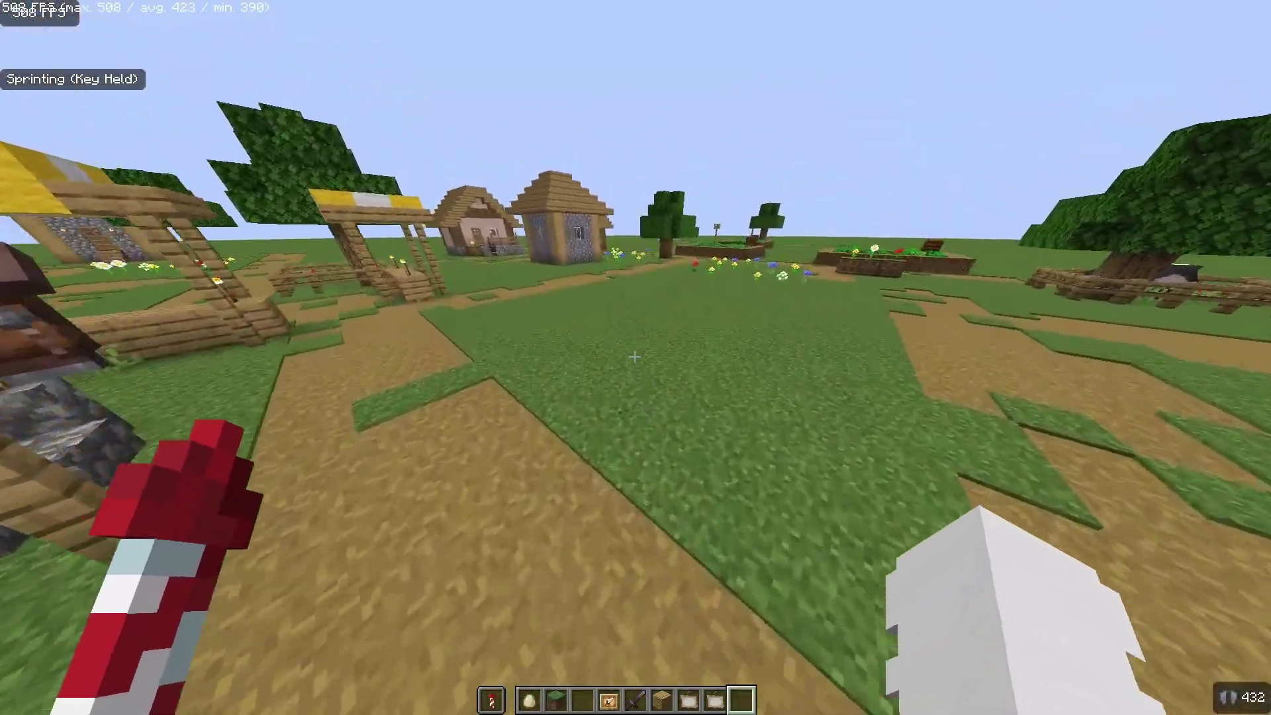
Open the game's video settings and set the quality options Graphics to Fast and Clouds to OFF
key(Escape)
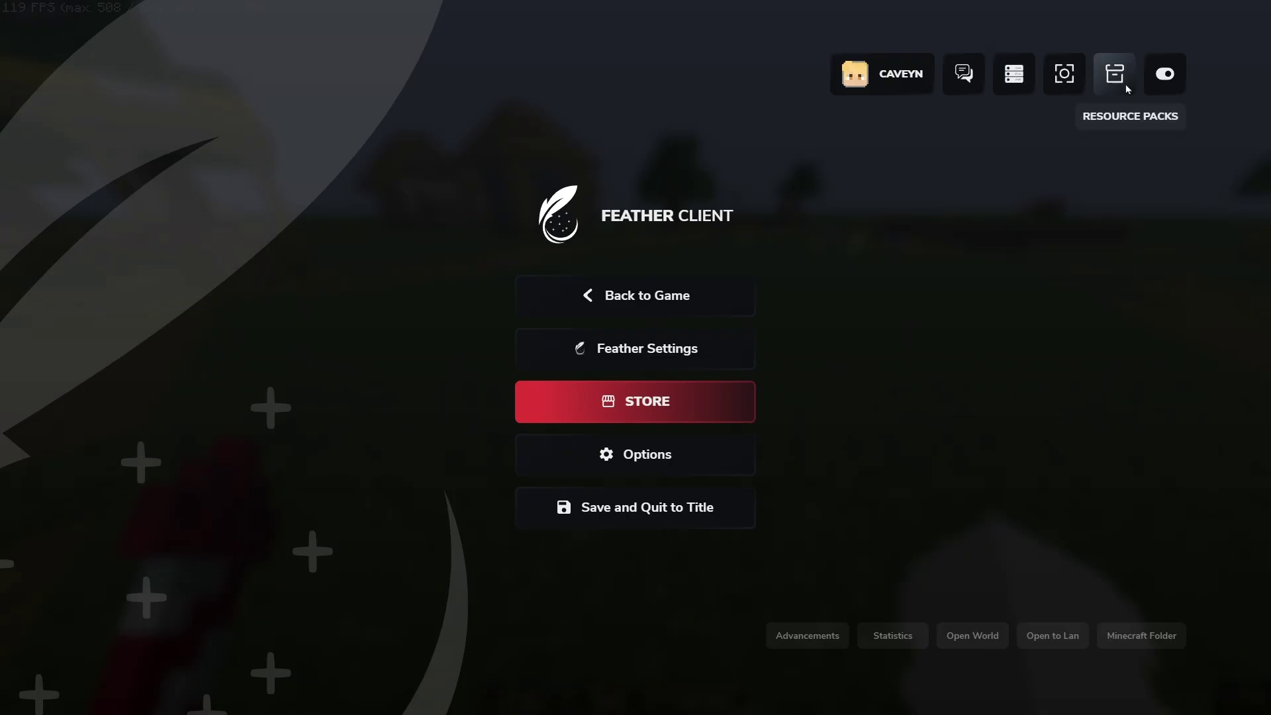
click(554, 443)
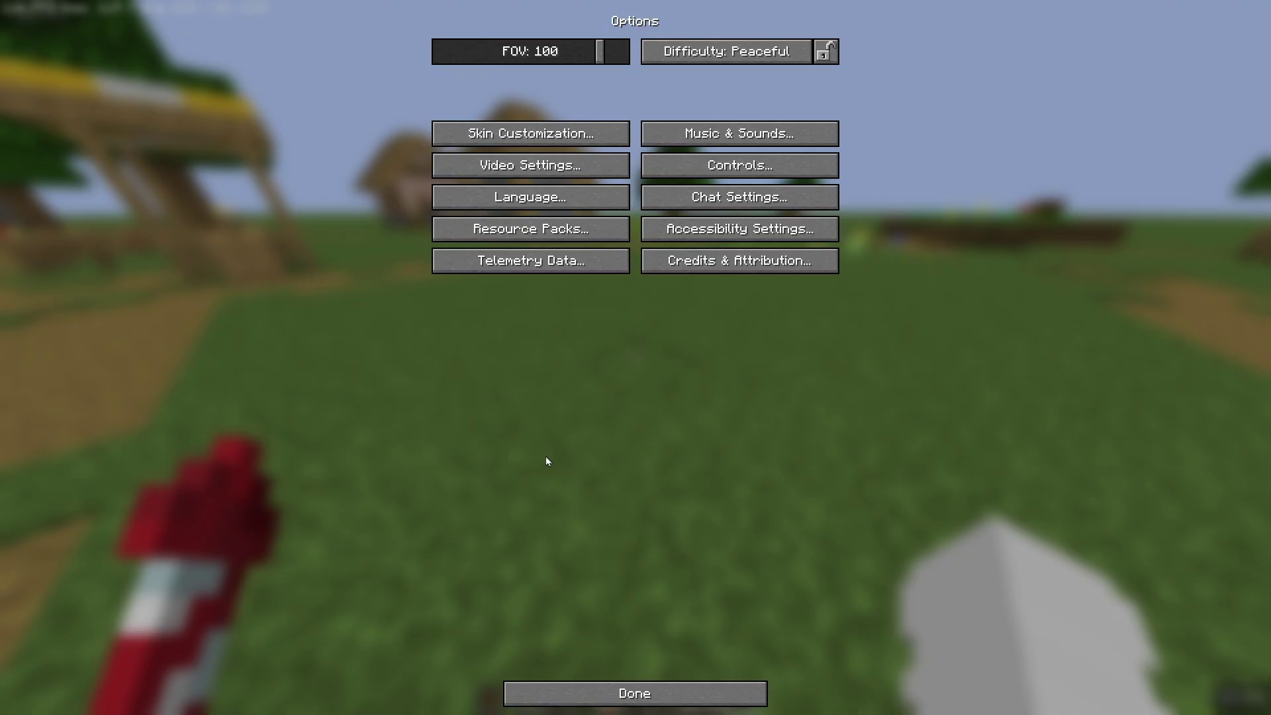
click(459, 159)
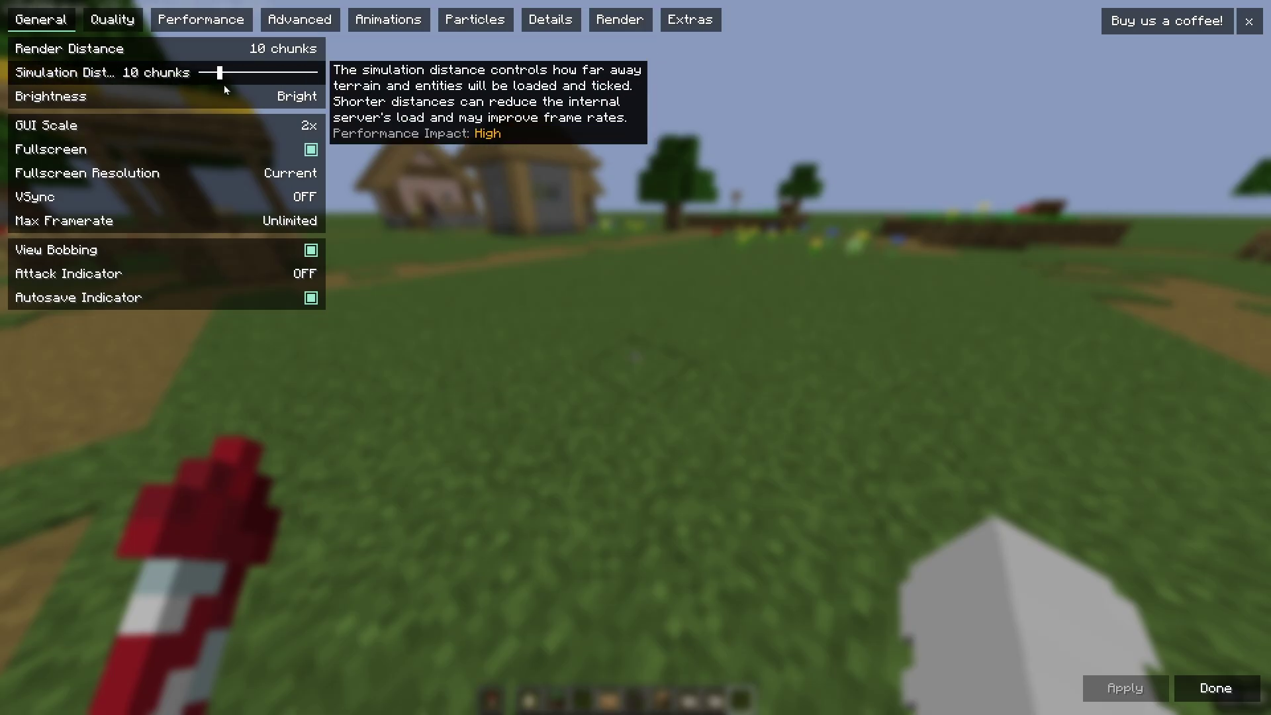
click(119, 18)
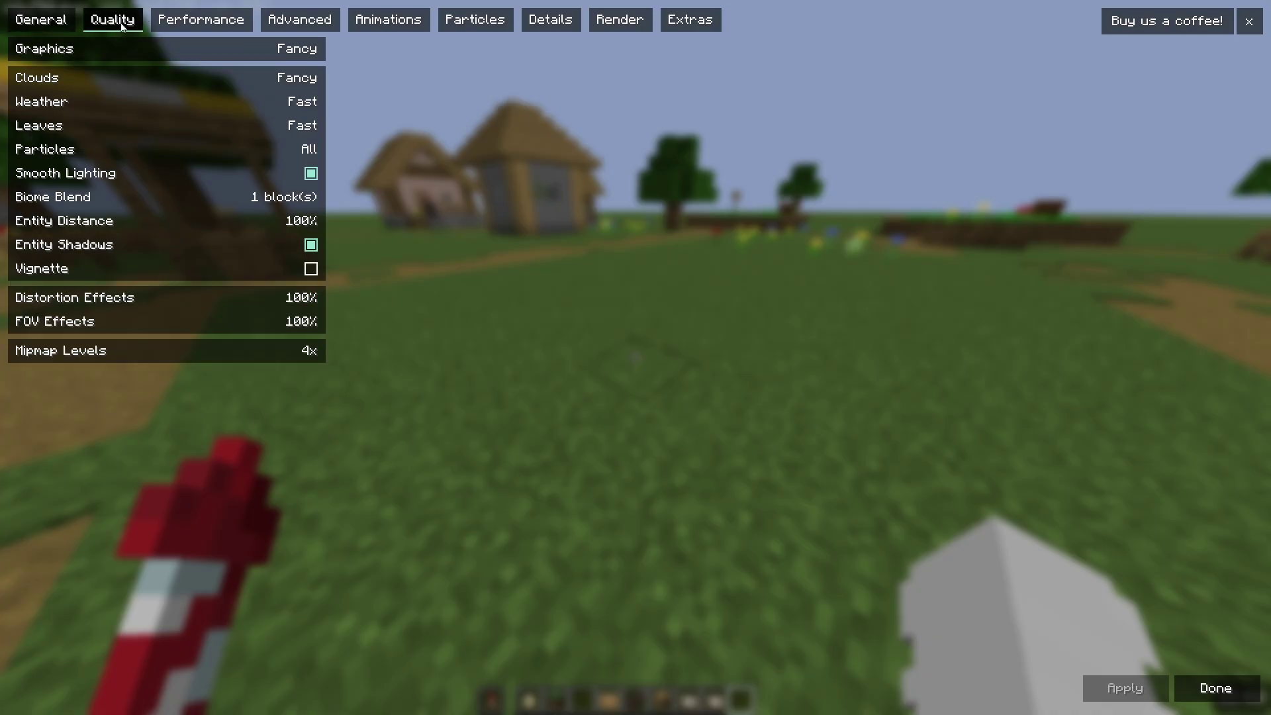
click(203, 51)
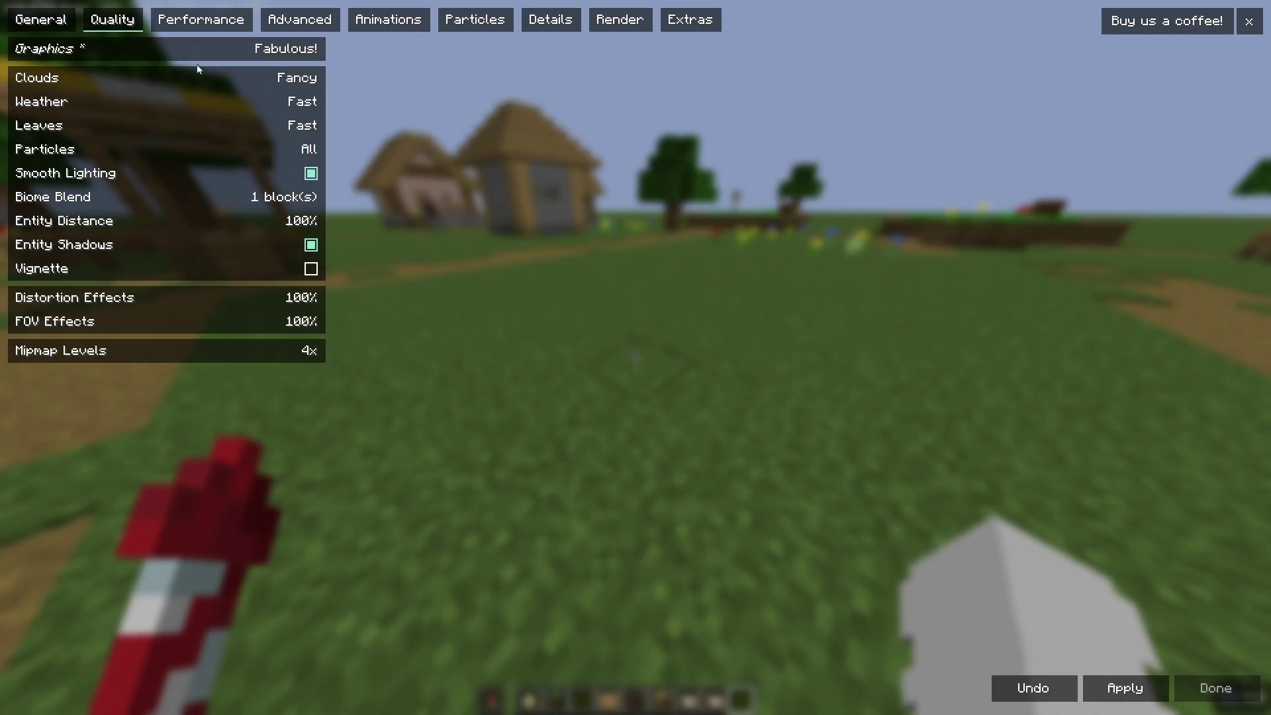
click(202, 59)
click(207, 78)
click(206, 77)
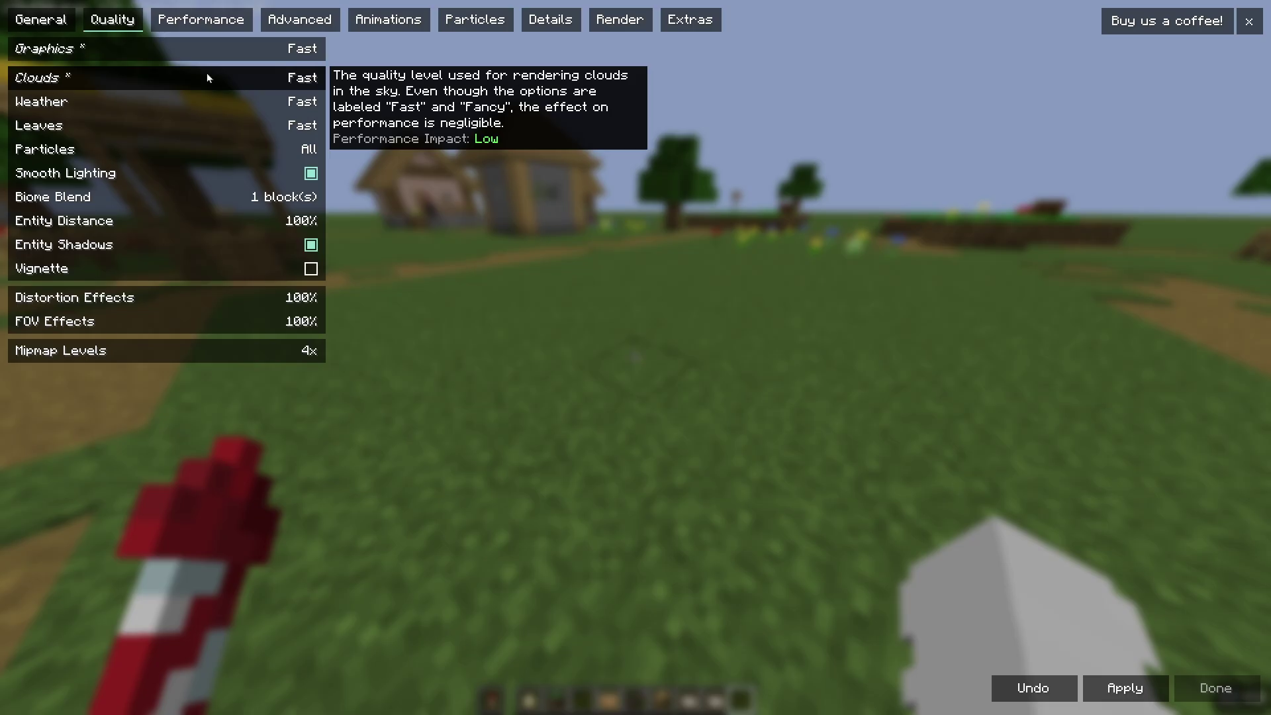
click(207, 78)
click(206, 77)
Turn off Smooth Lighting and Entity Shadows, set Particles to Minimal, keep Leaves on Fast, and apply the quality settings
click(229, 182)
click(221, 159)
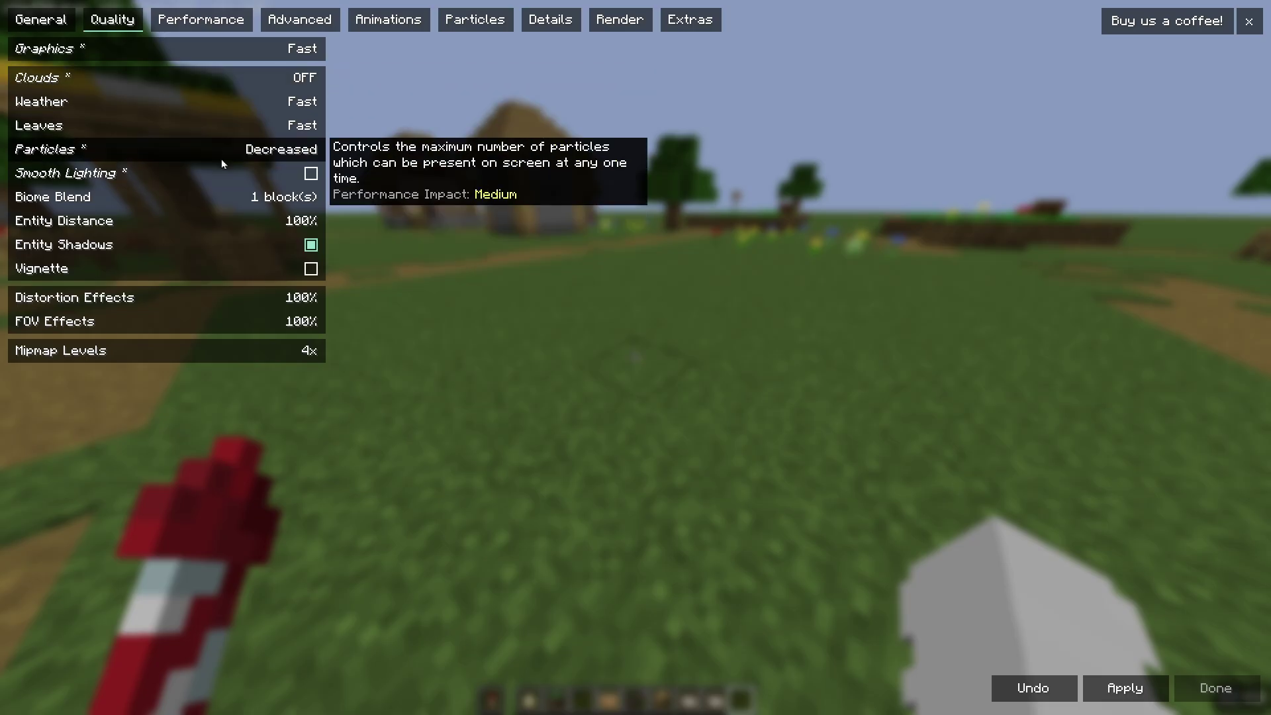
click(218, 157)
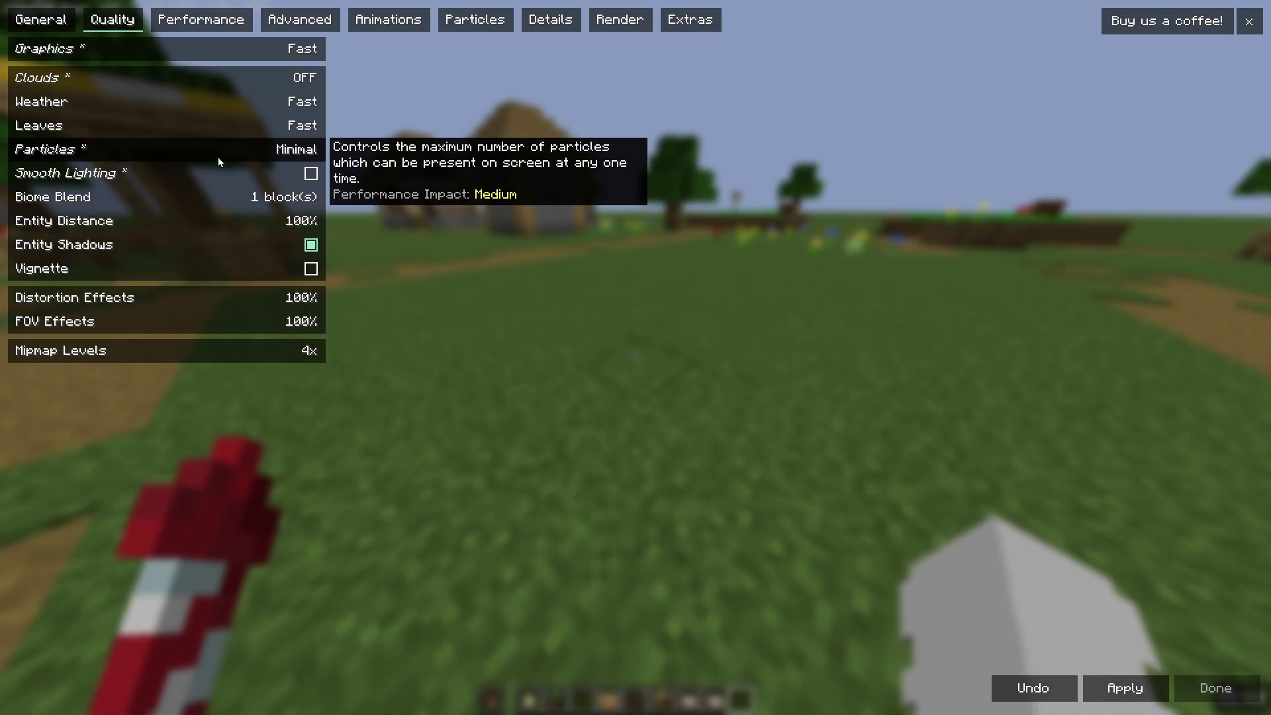
click(201, 128)
click(201, 125)
click(201, 125)
mouse_move(212, 223)
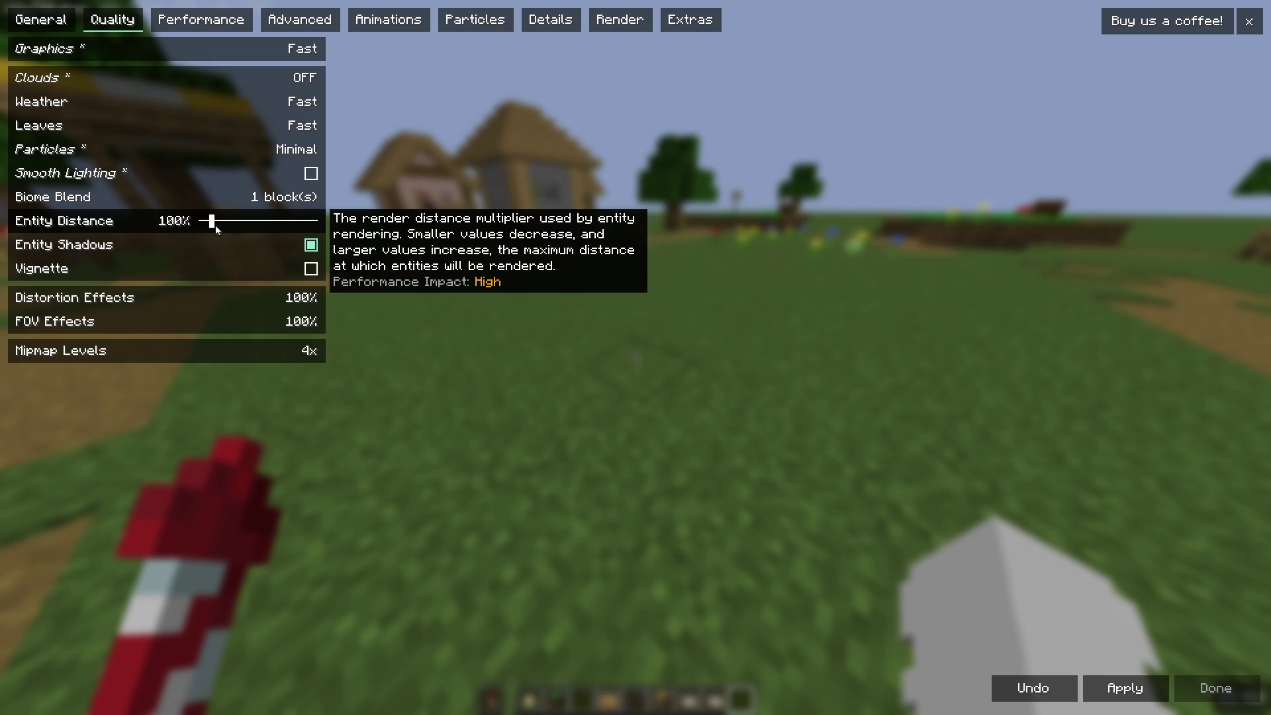
click(309, 248)
click(1145, 698)
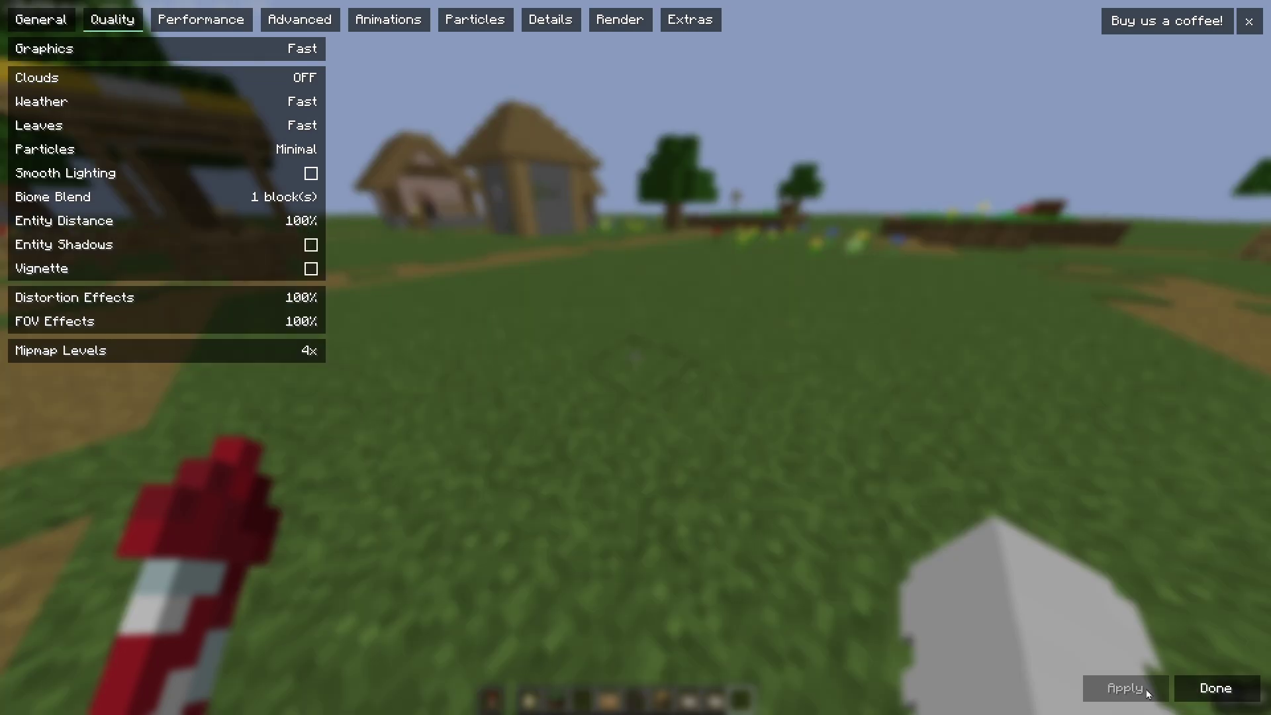
Set the Chunk Update Threads performance option to 8 threads
click(178, 15)
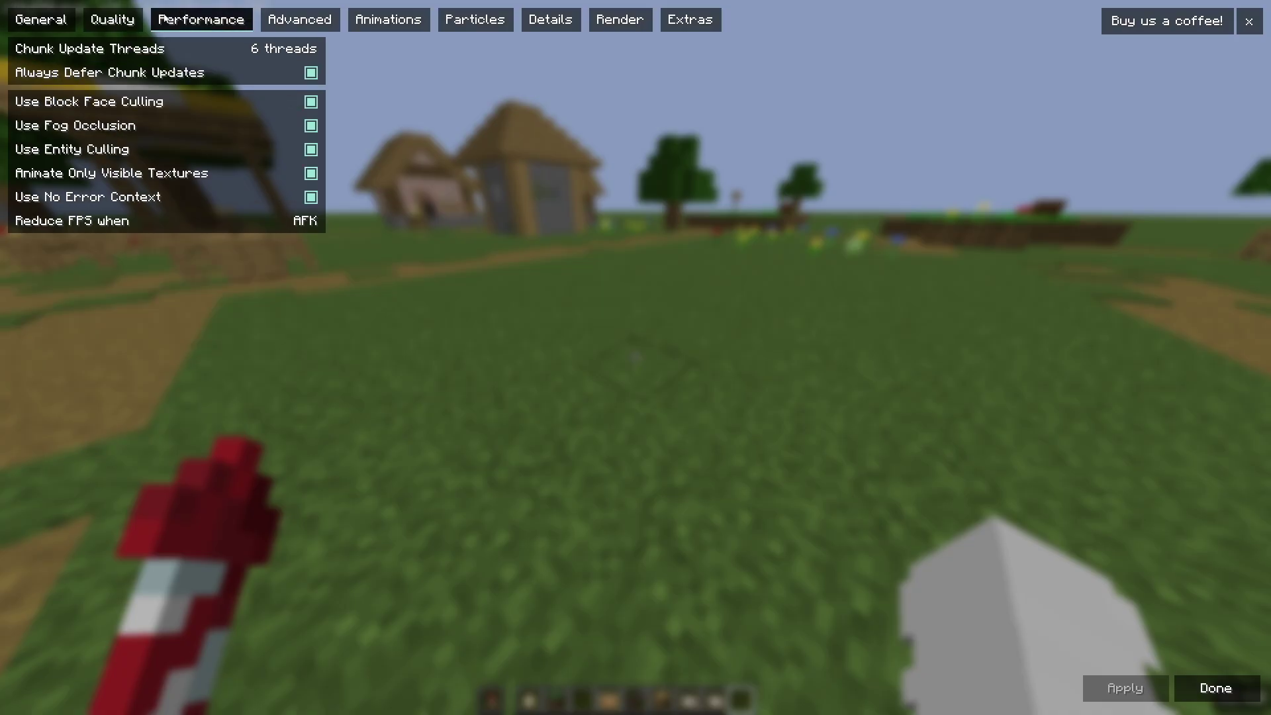
mouse_move(254, 52)
drag(262, 49, 277, 53)
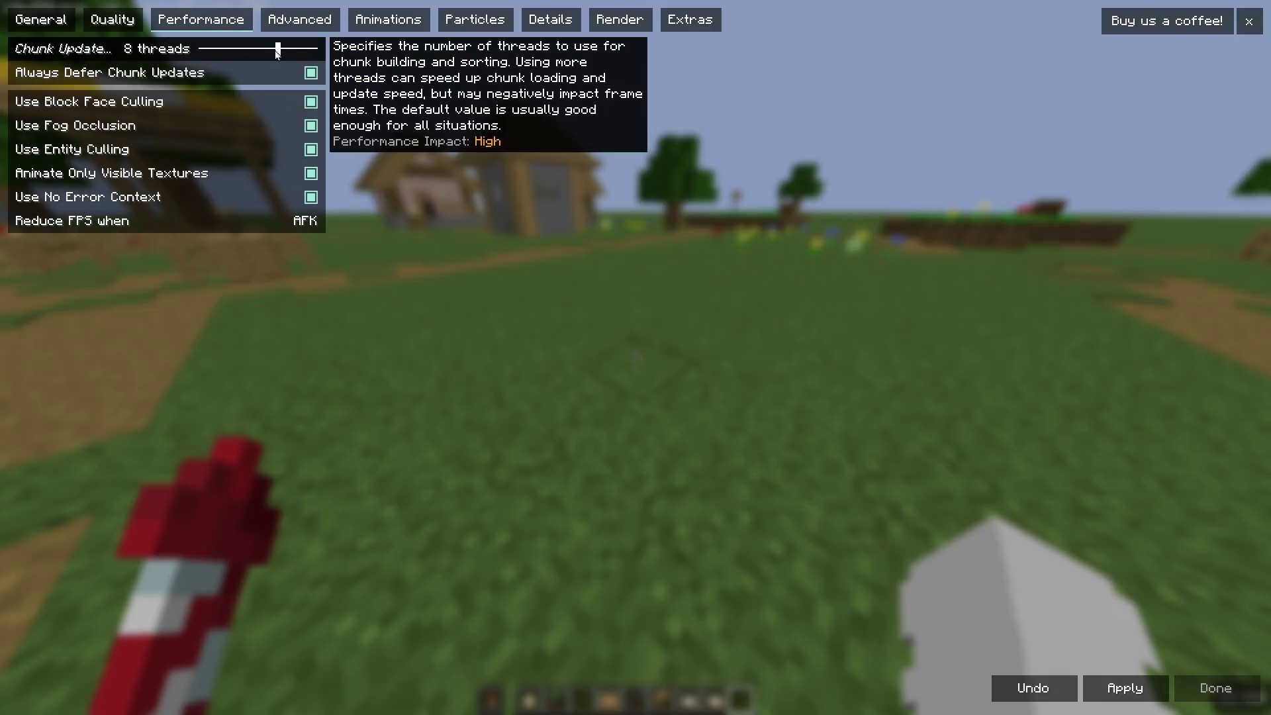
Set the advanced CPU Render-Ahead Limit to 2 frames and apply the pending changes
click(295, 22)
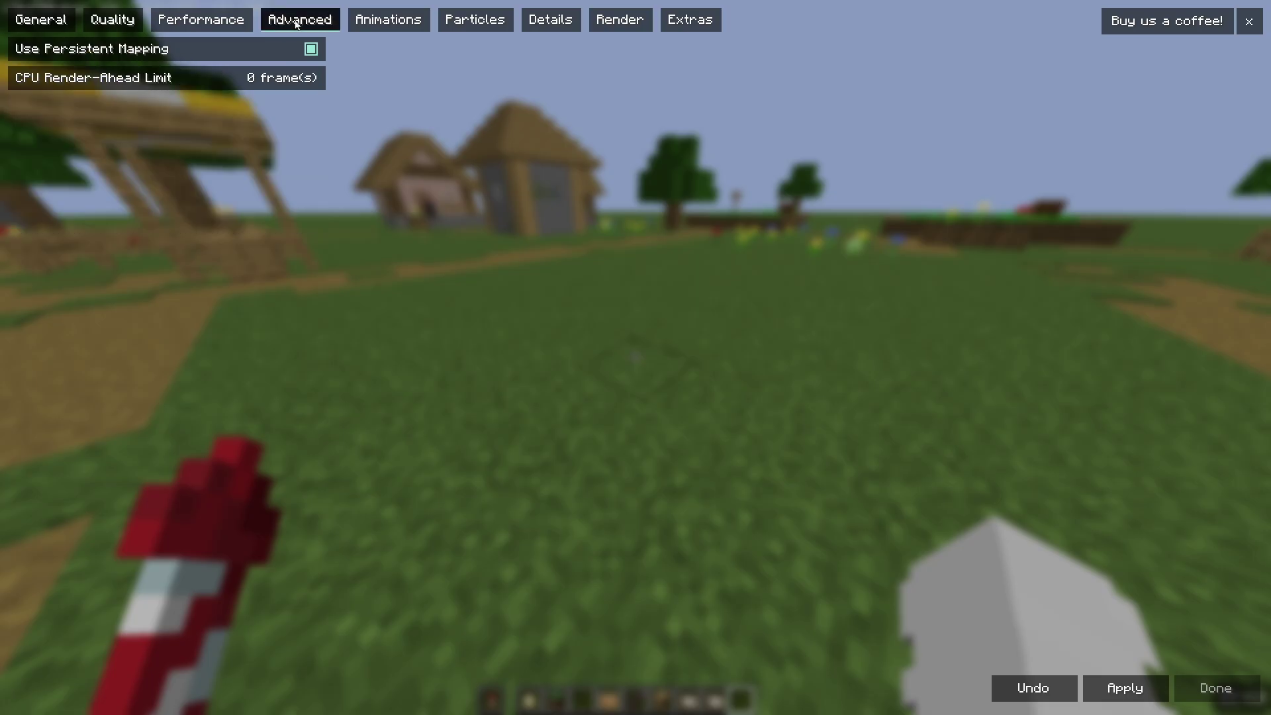
mouse_move(252, 84)
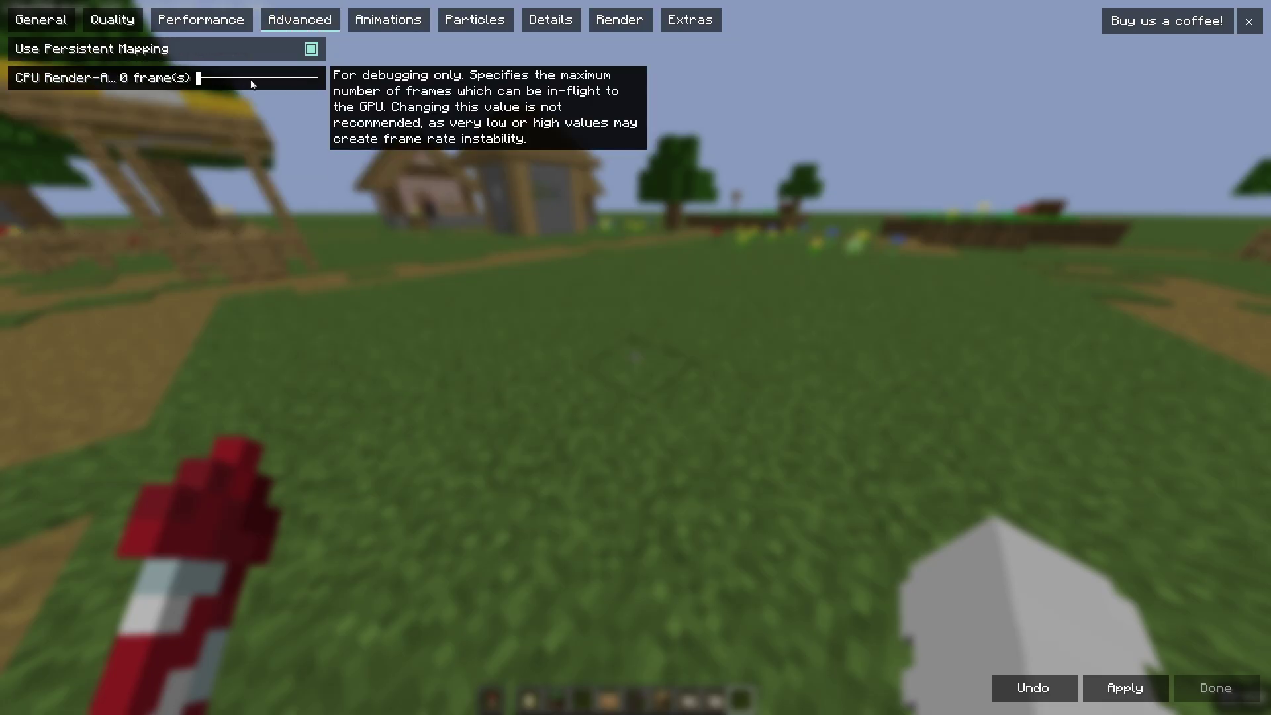
click(212, 79)
drag(213, 79, 221, 79)
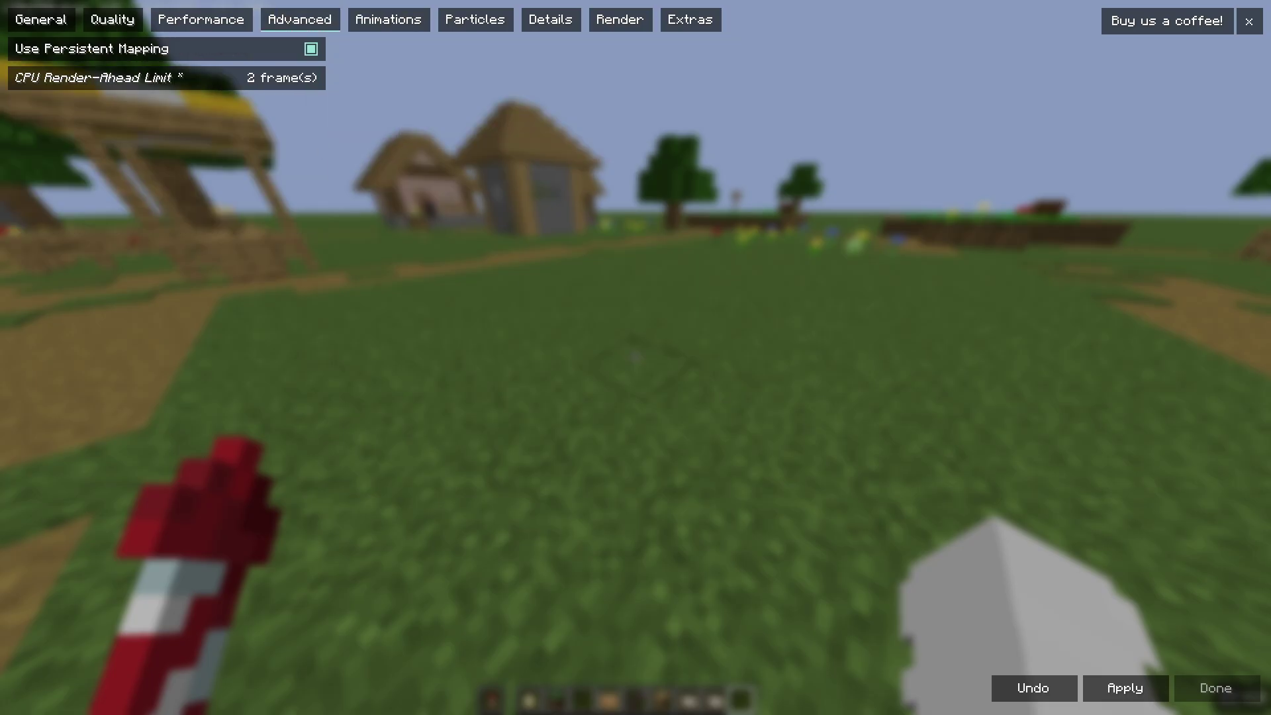
click(1125, 688)
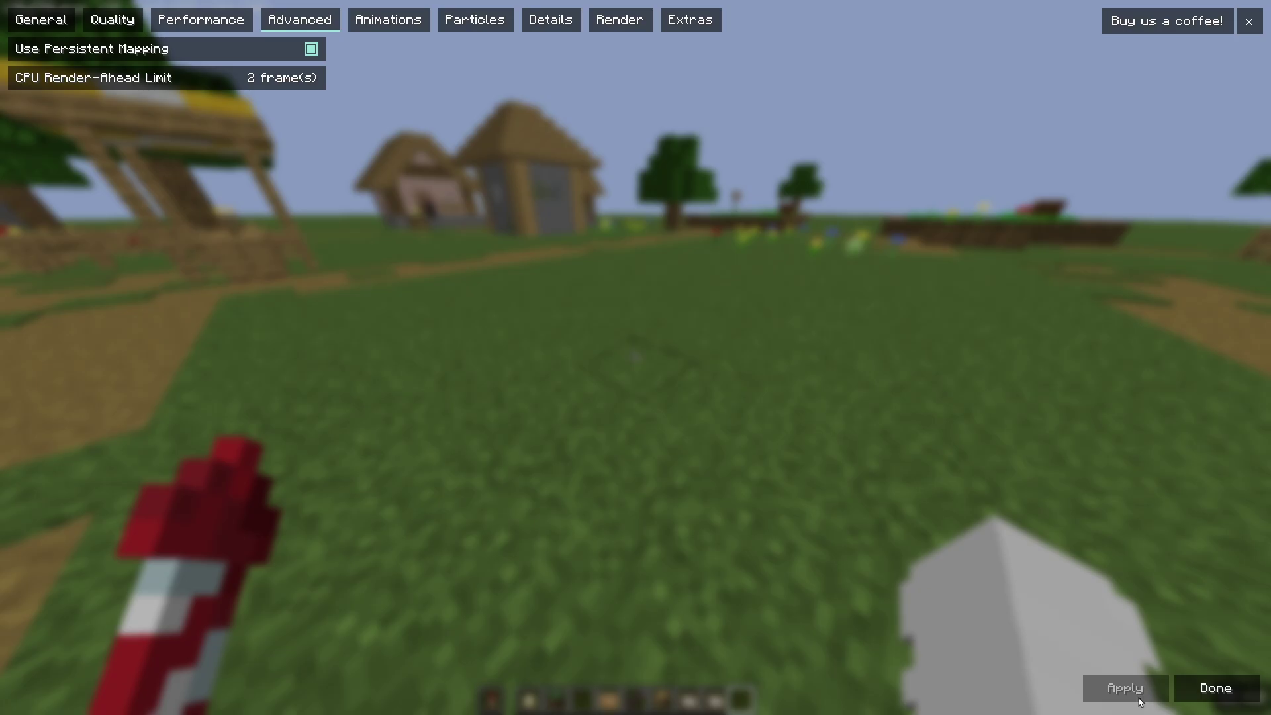
Review the Animations, Particles, Details, Render and Extras video settings, and return to the game world
click(379, 16)
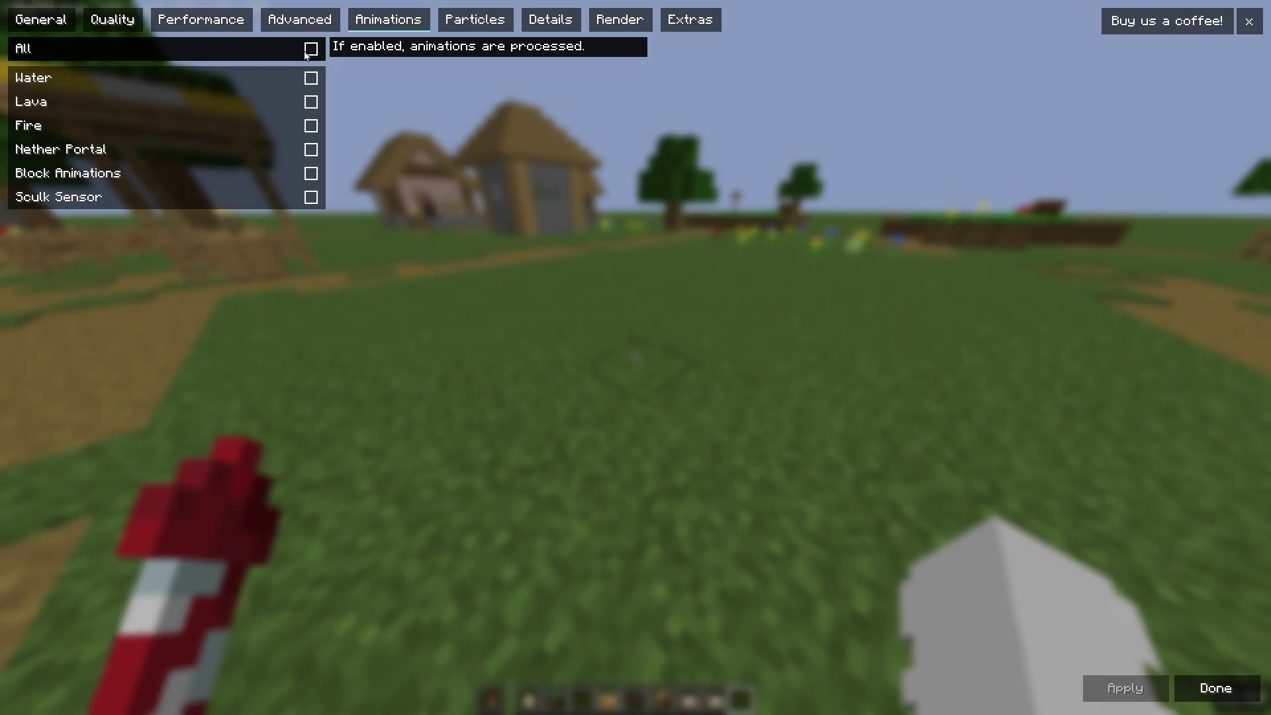
click(474, 20)
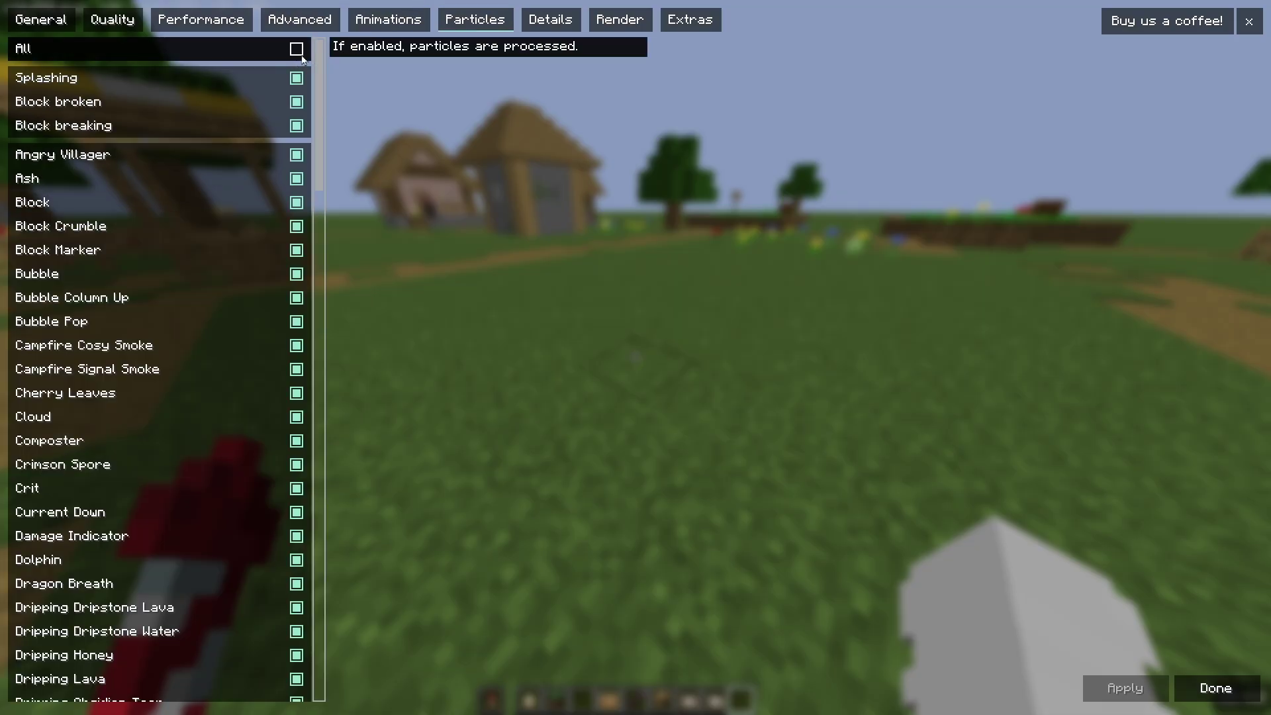
click(569, 26)
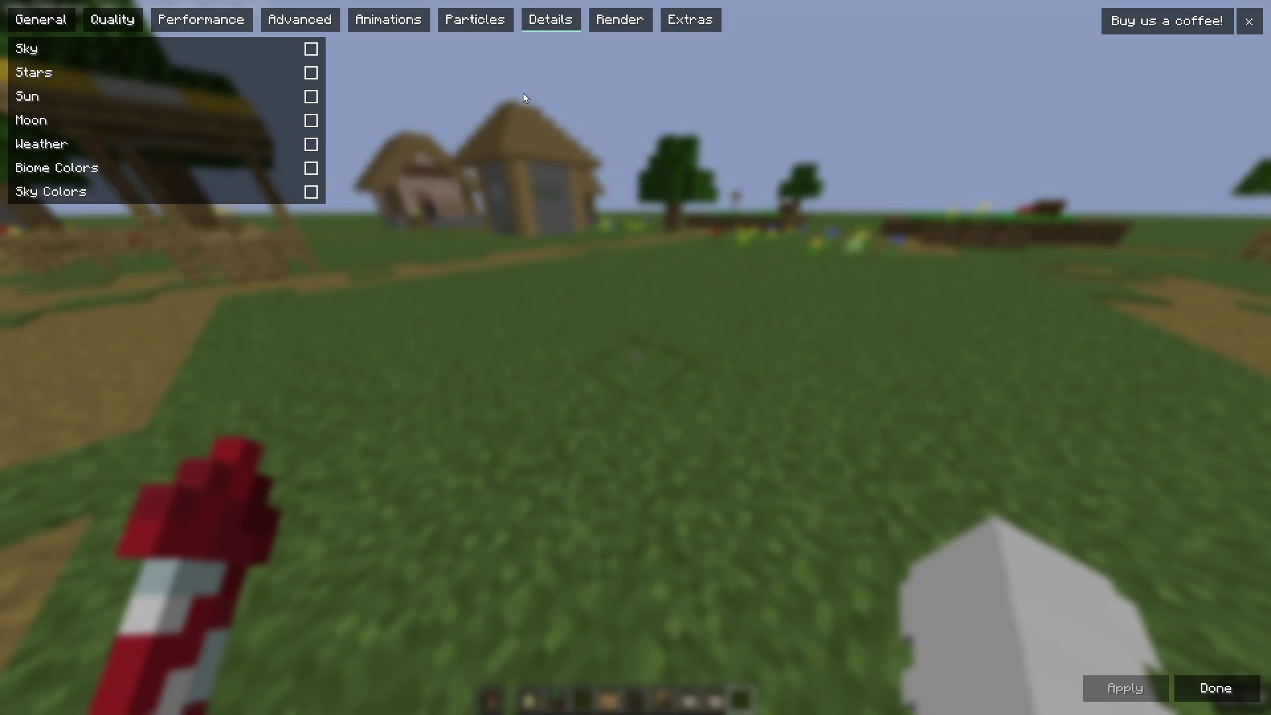
click(619, 21)
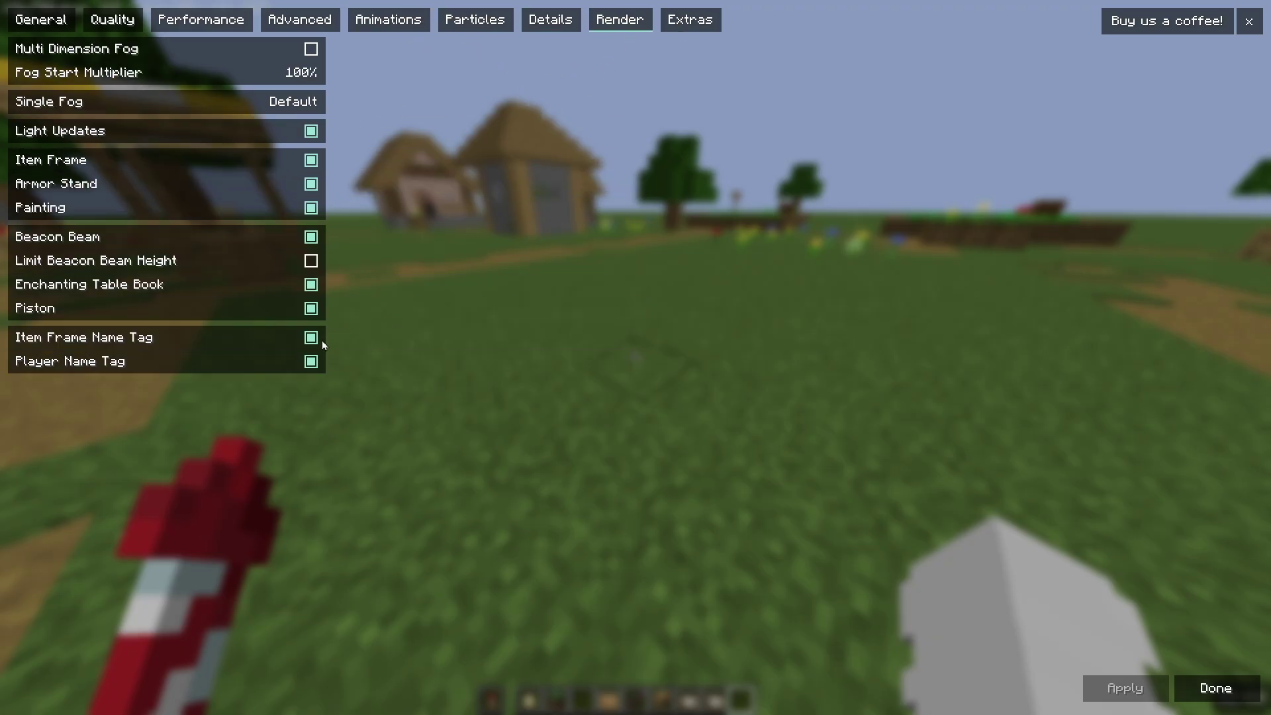
click(683, 16)
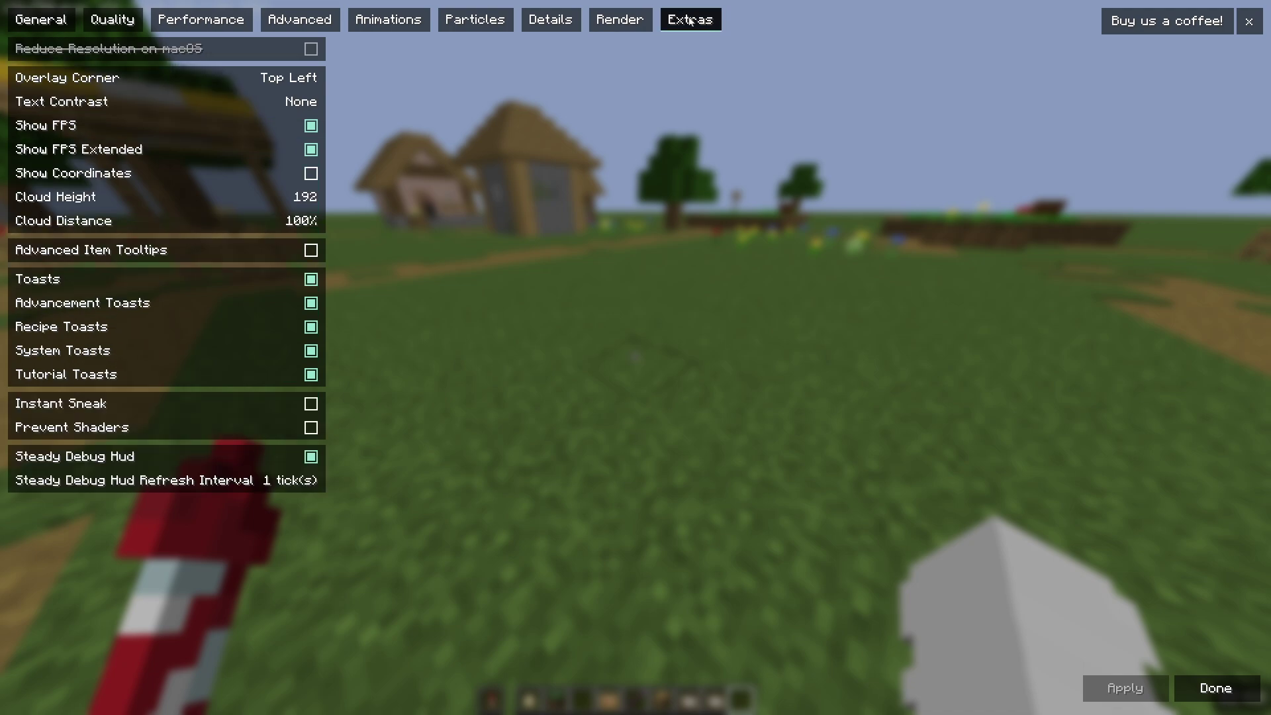
key(Escape)
key(Escape)
key(Escape)
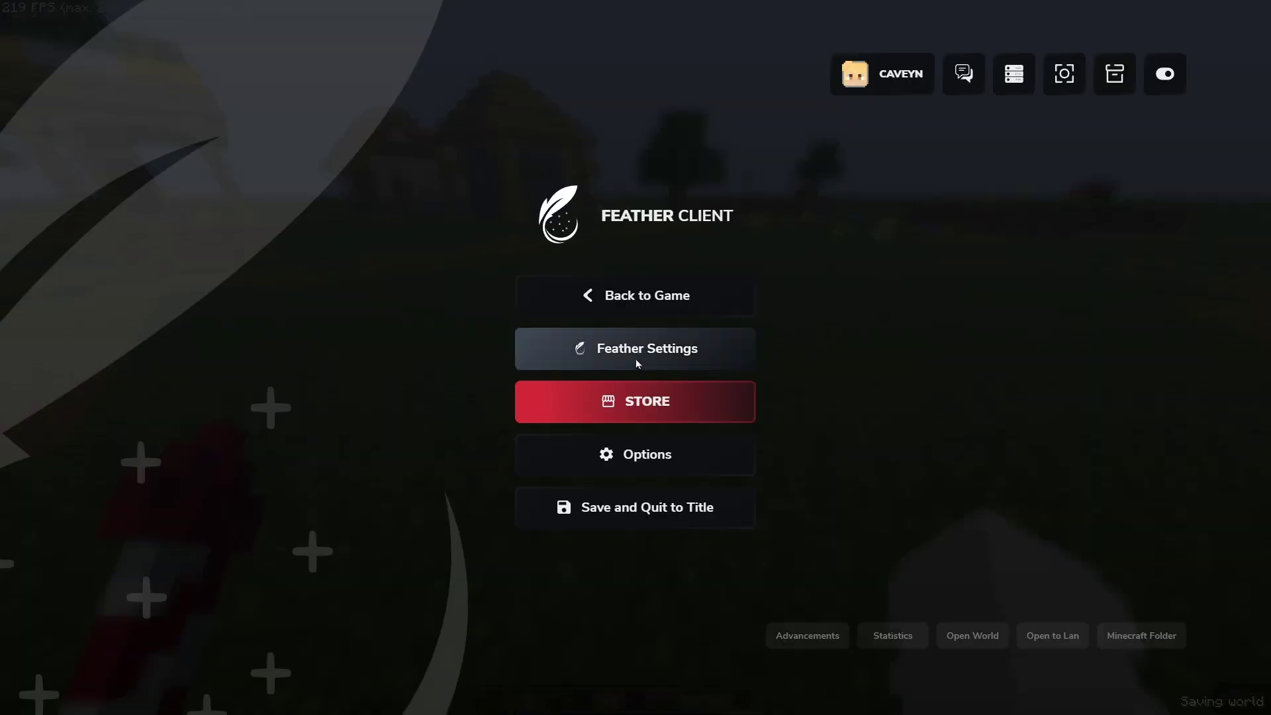
Sprint and fly through the village and across the open grassland to check the frame rate on the FPS overlay
key(ctrl+w)
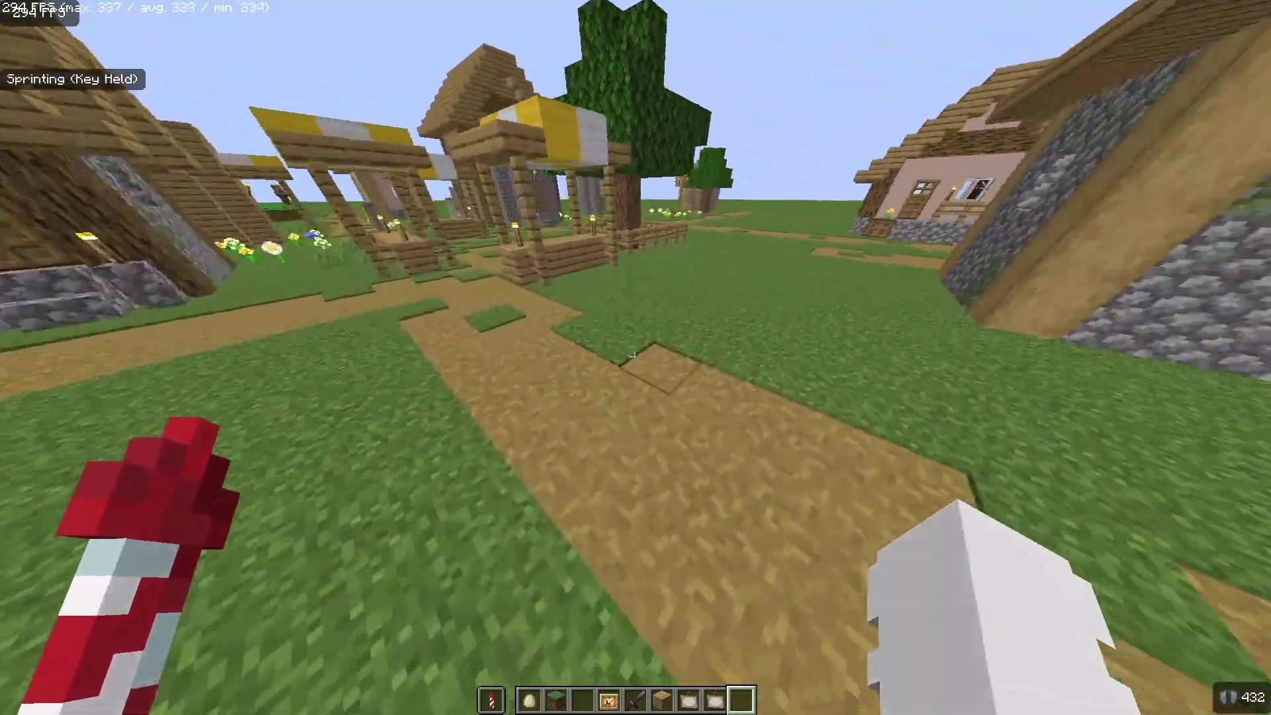
key(space)
key(space)
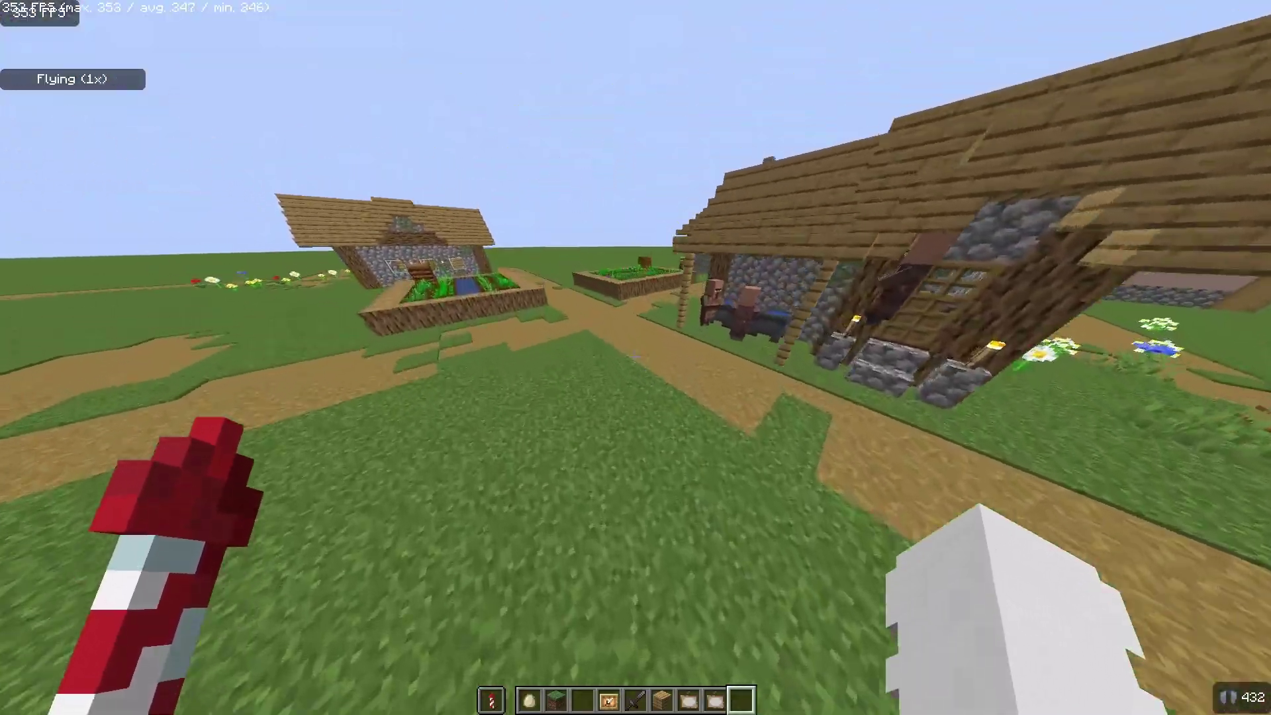
key(space)
key(space)
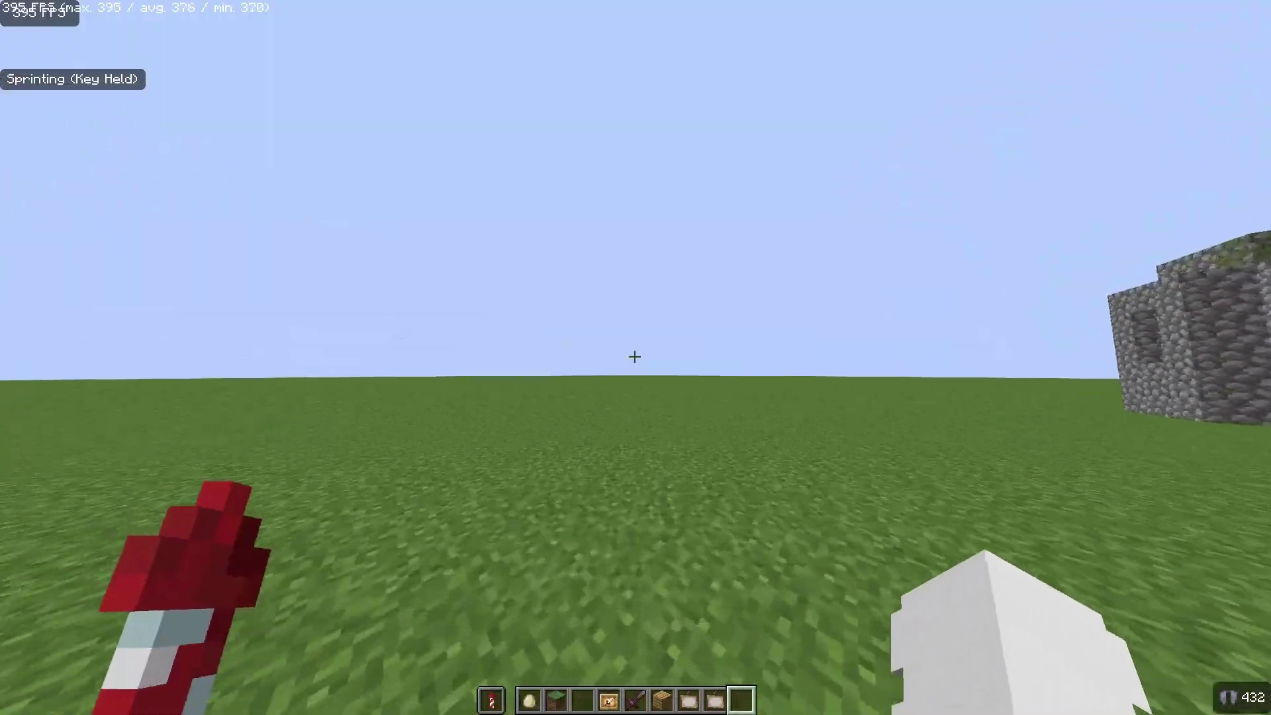
key(space)
key(space)
key(space)
key(space)
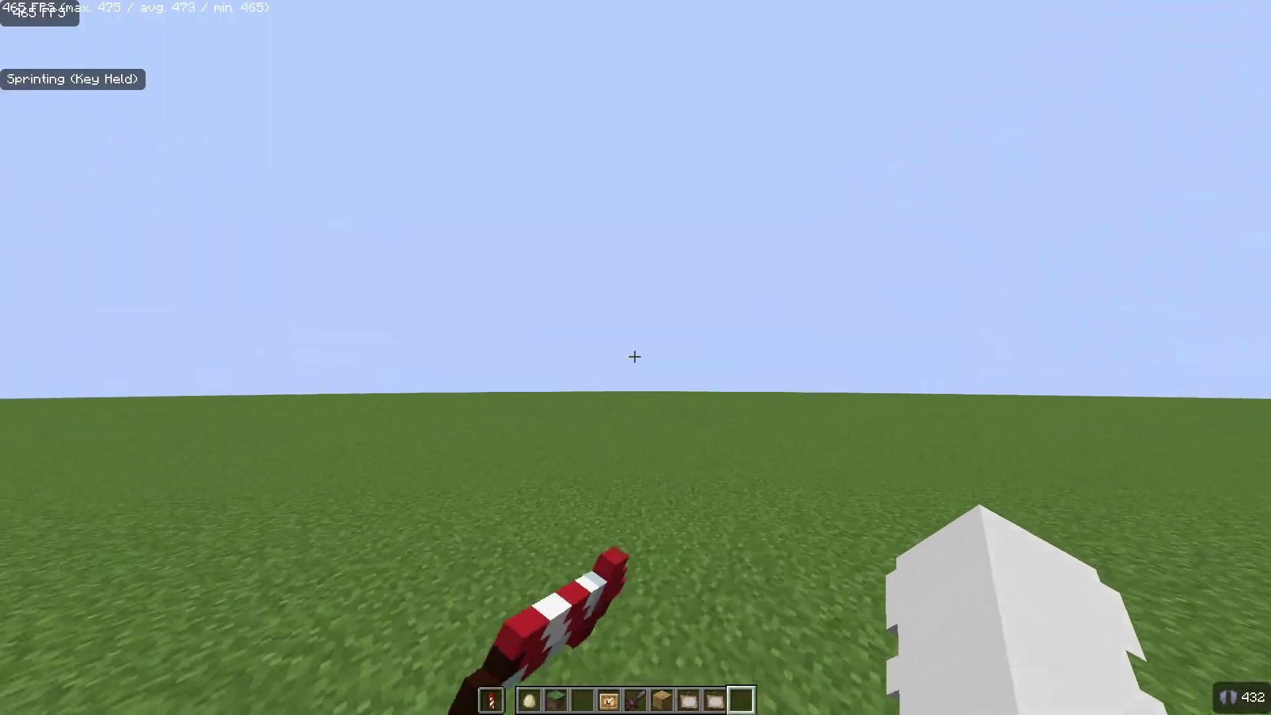
key(ctrl)
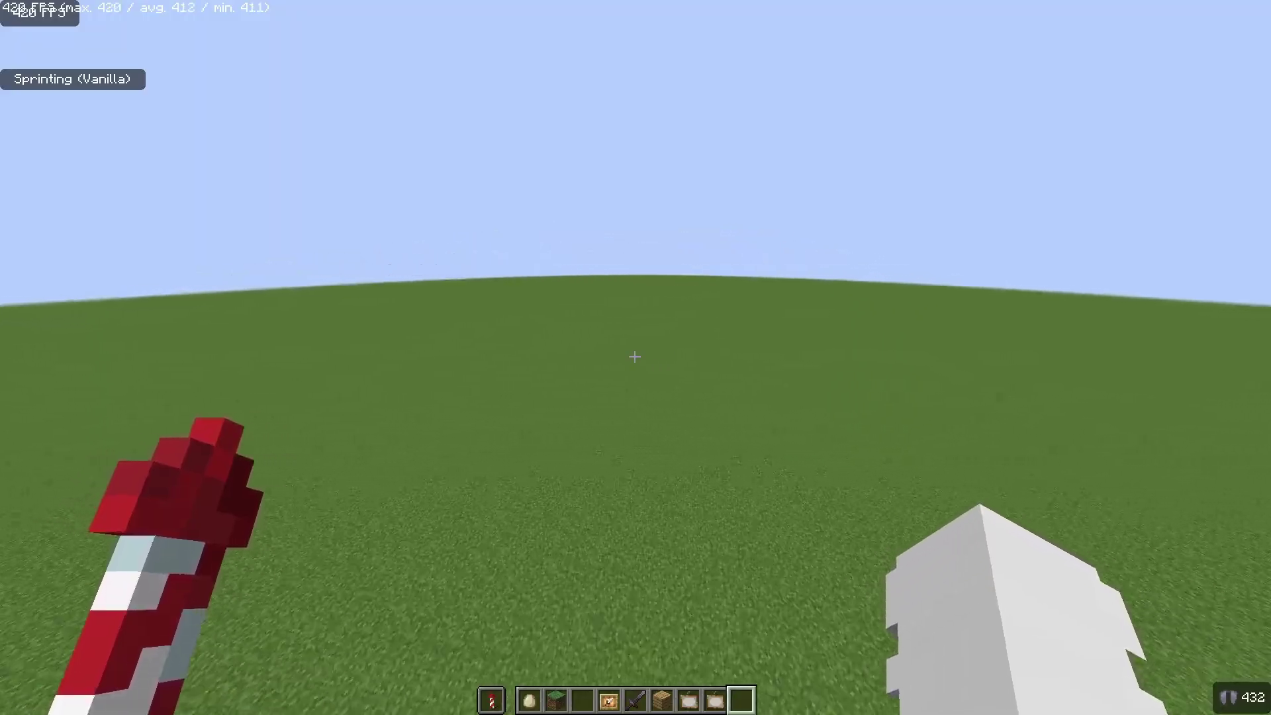
click(635, 357)
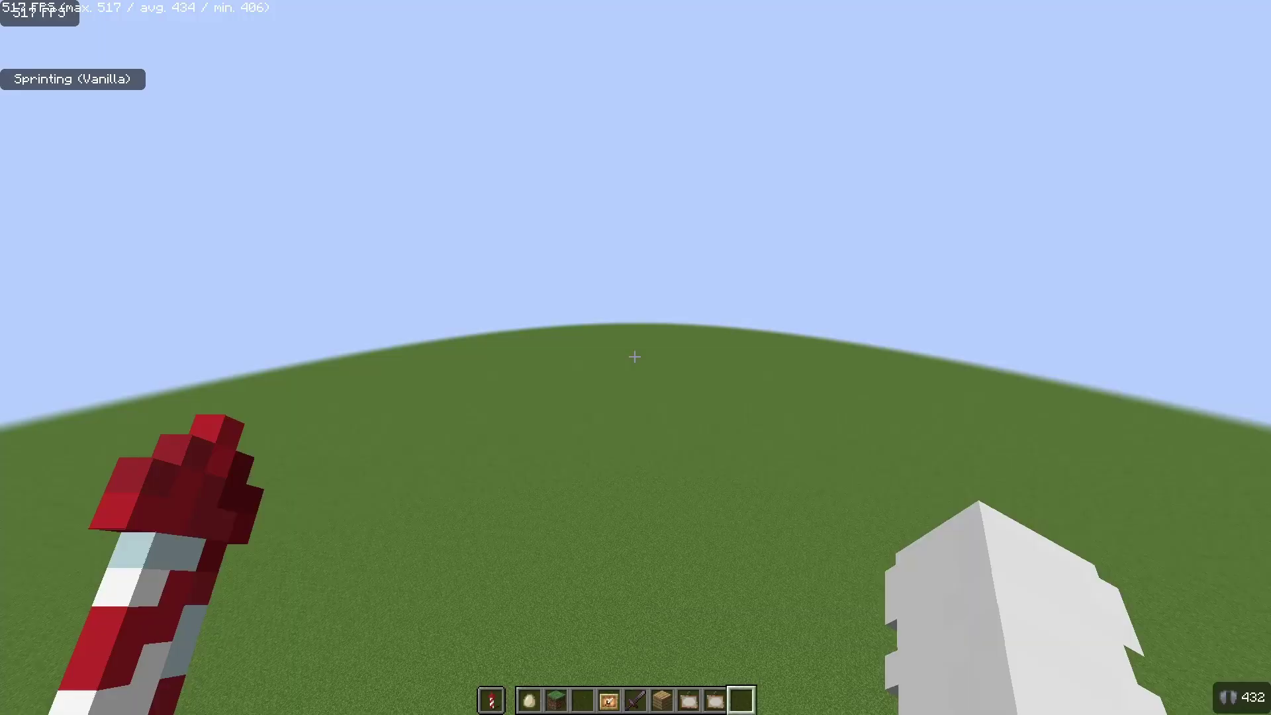
right_click(635, 357)
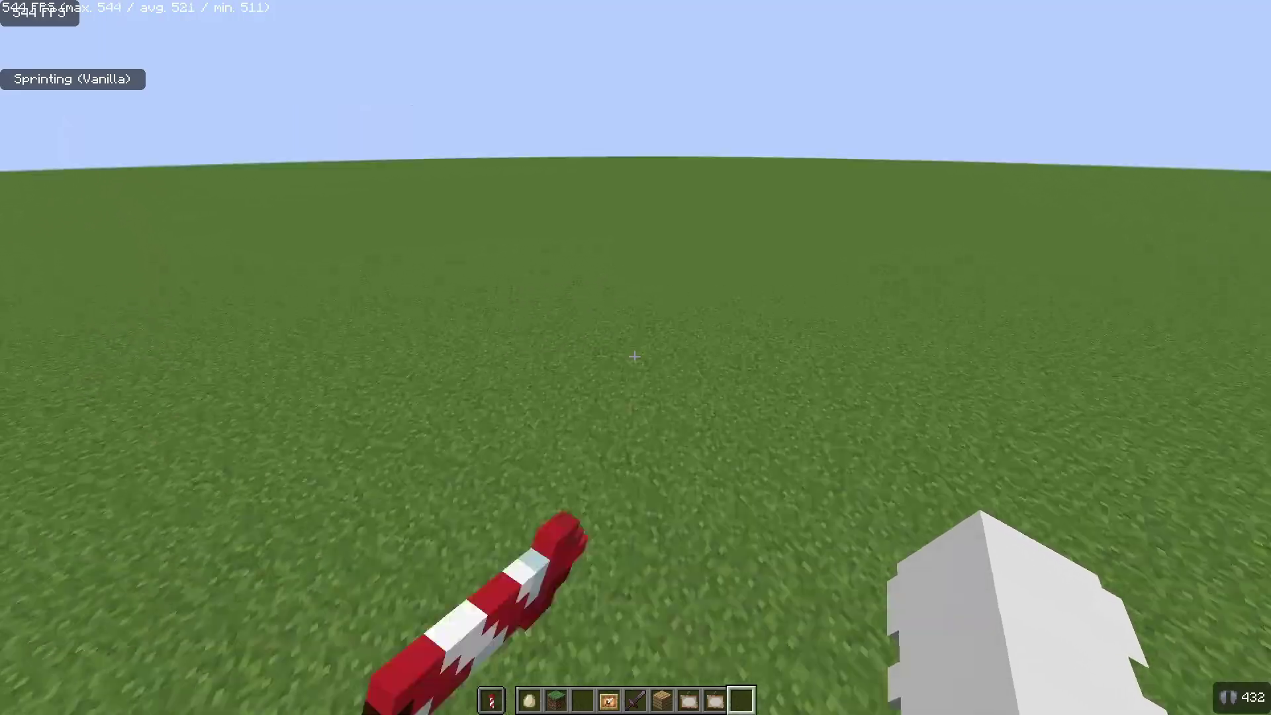